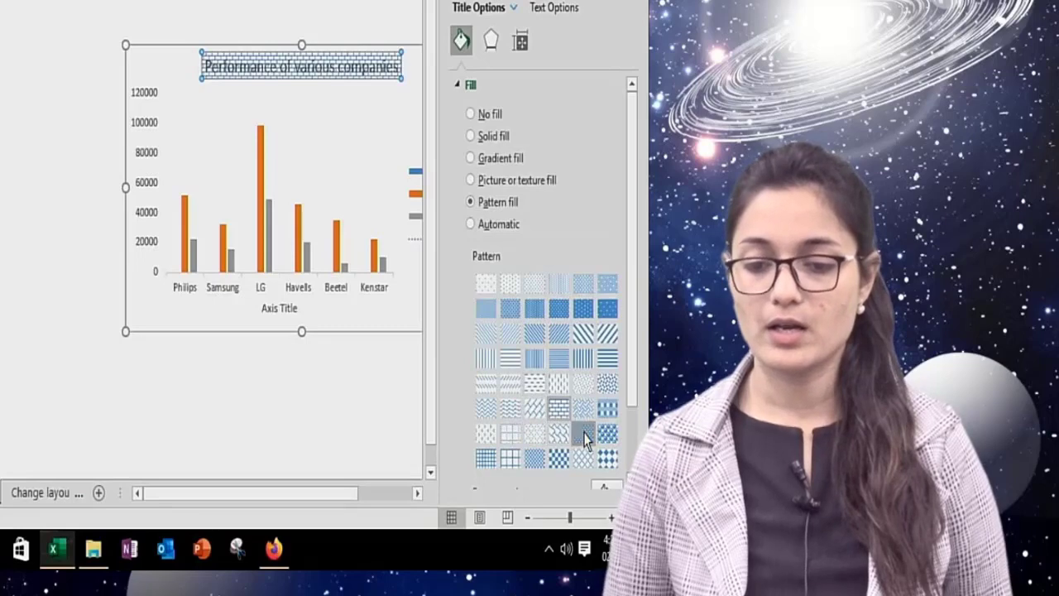
- Give the chart title a solid blue fill and expand its border options
click(483, 114)
click(491, 137)
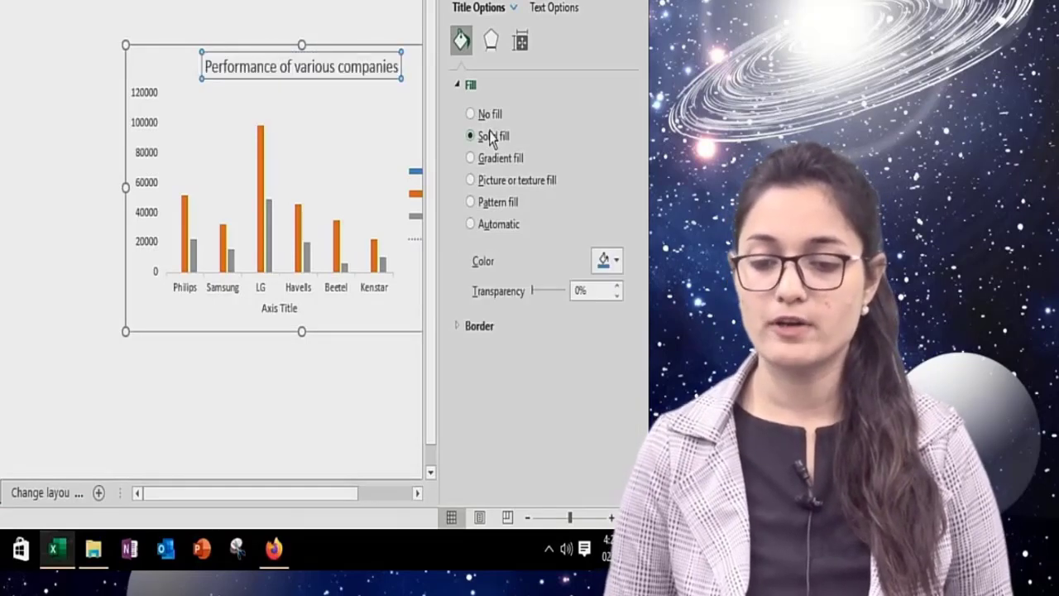
click(483, 326)
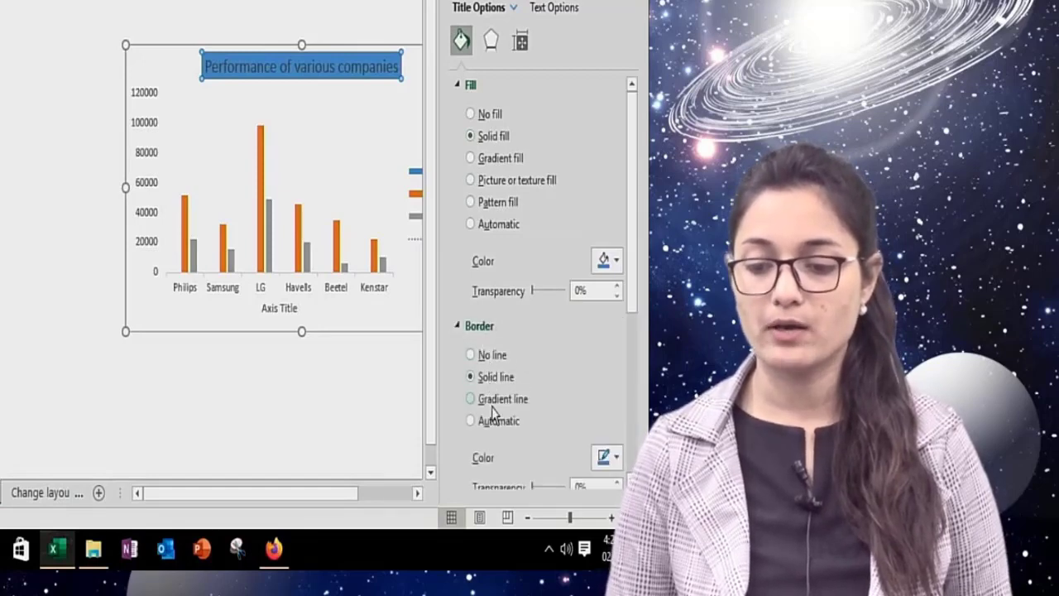
scroll(634, 198, down, 3)
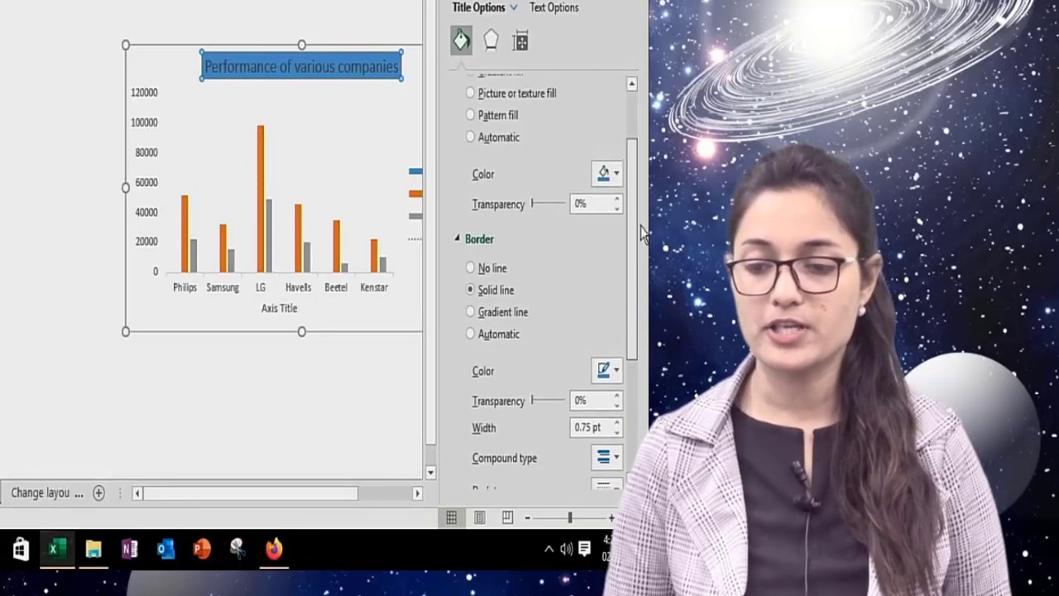
scroll(633, 166, up, 3)
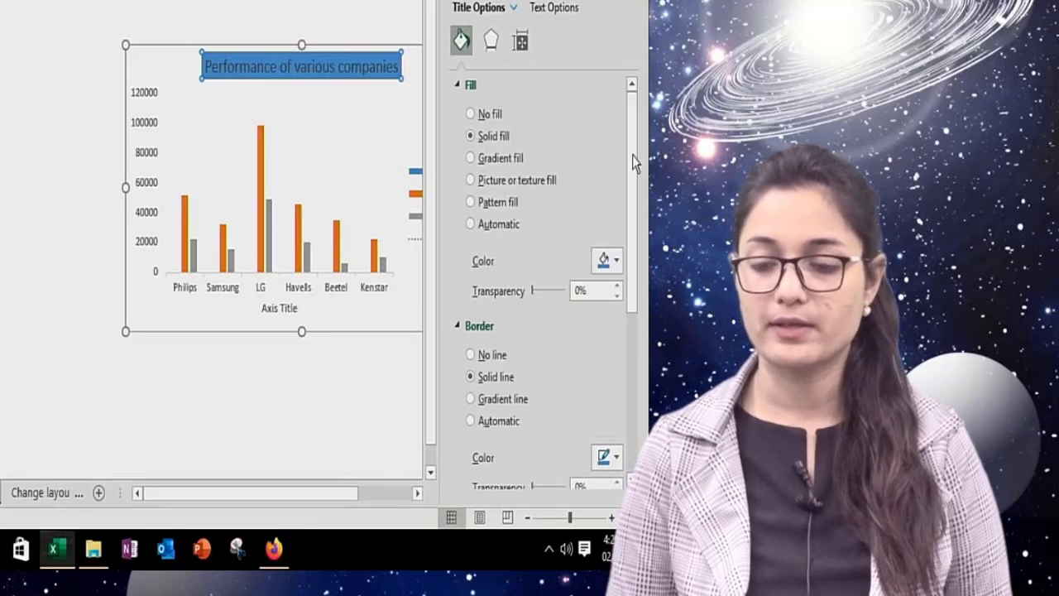
- Look through the chart title's shadow settings and its alignment settings
click(490, 46)
click(481, 86)
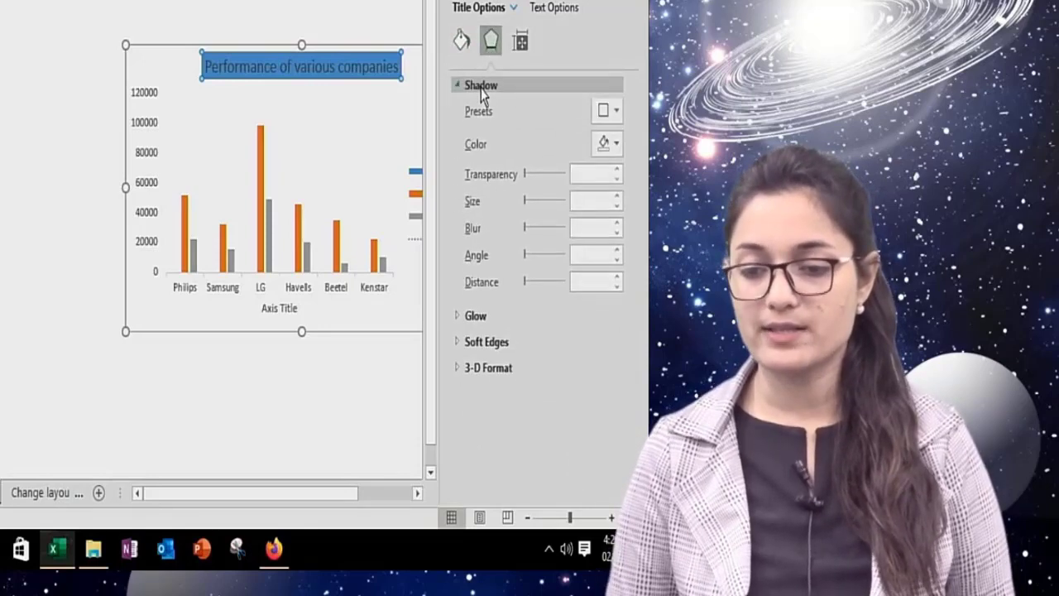
click(519, 43)
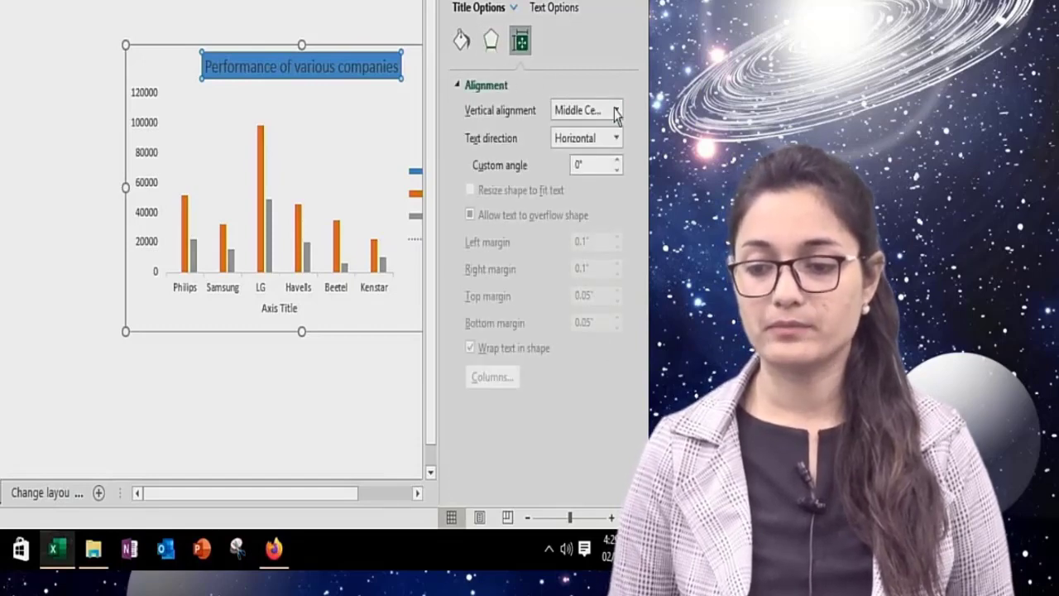
- Try Middle vertical alignment and a 270° text rotation on the chart title, and undo the rotation
click(615, 111)
click(577, 213)
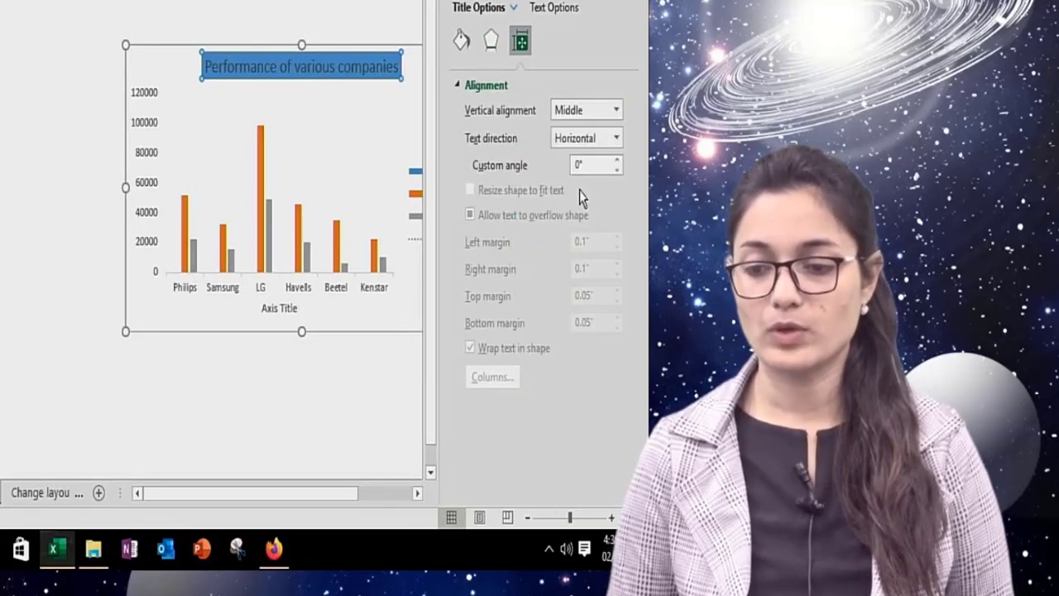
click(616, 138)
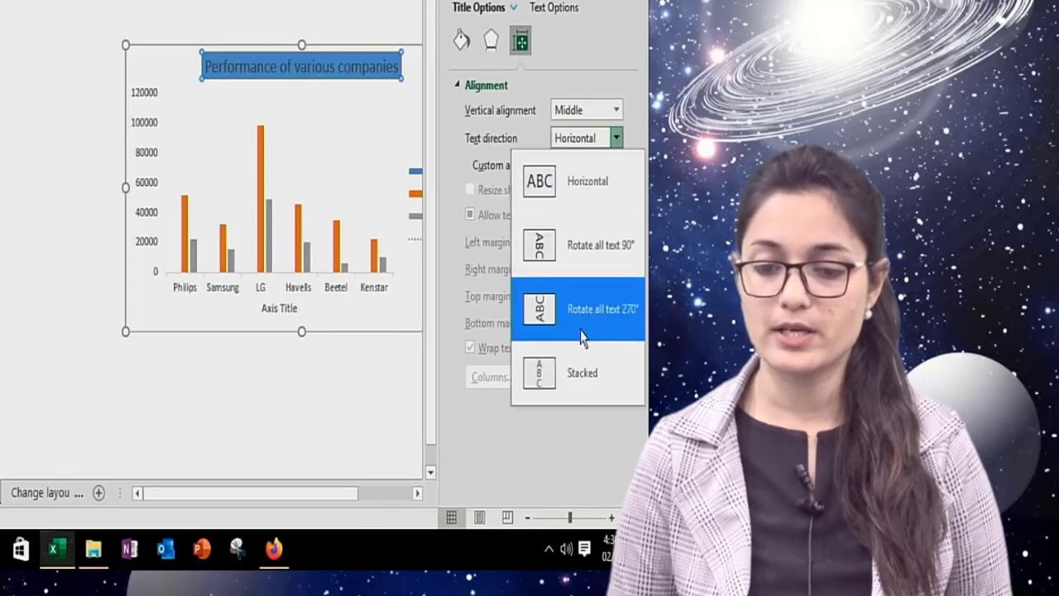
key(Escape)
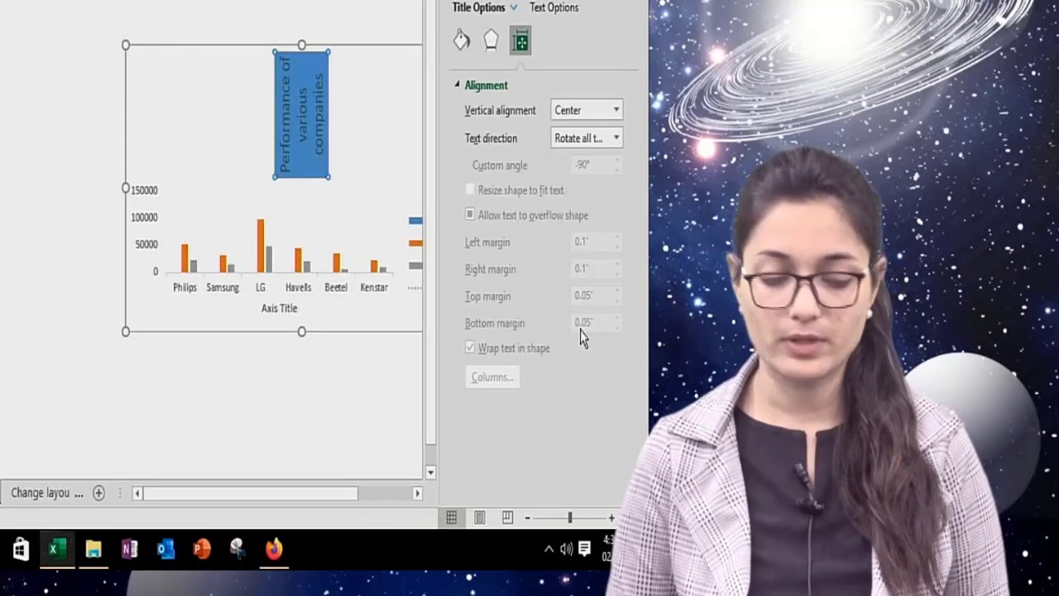
key(ctrl+z)
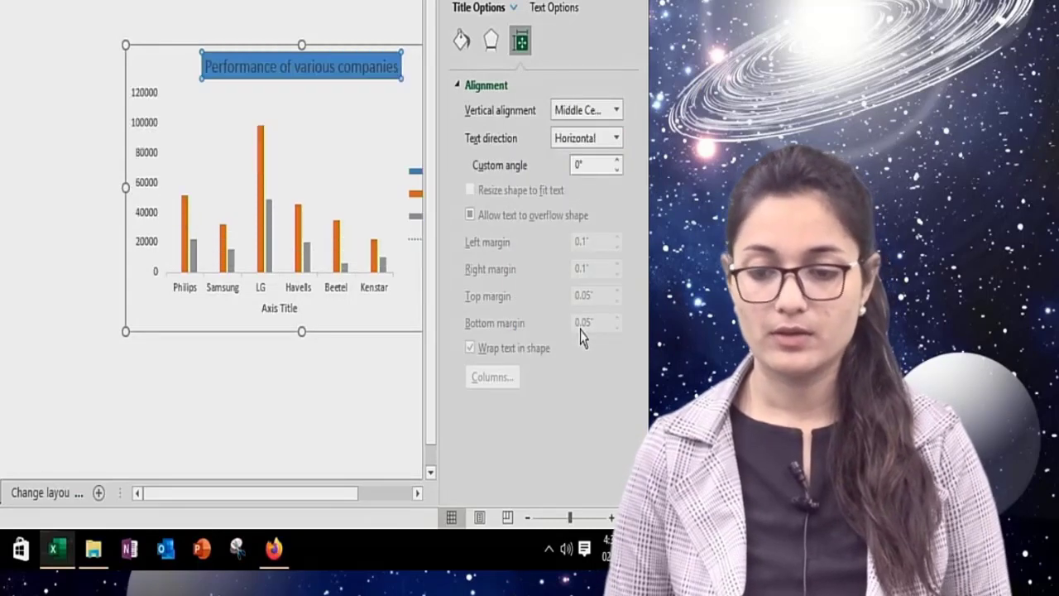
- Try rotating all of the chart title's text by 90° and undo it
click(616, 138)
click(612, 241)
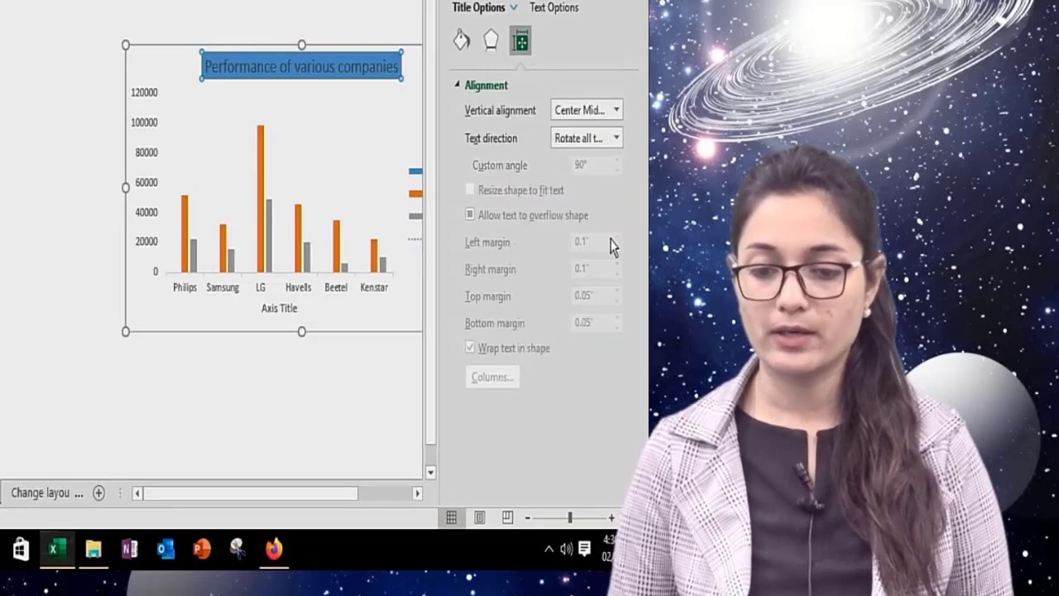
key(ctrl+z)
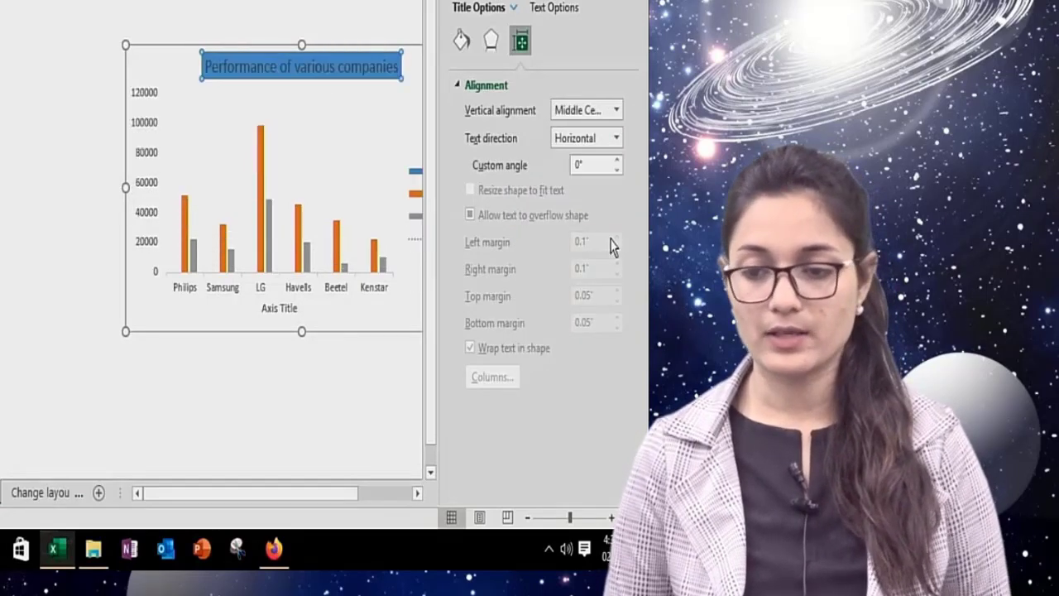
- Set the chart title's text fill color to white
click(551, 8)
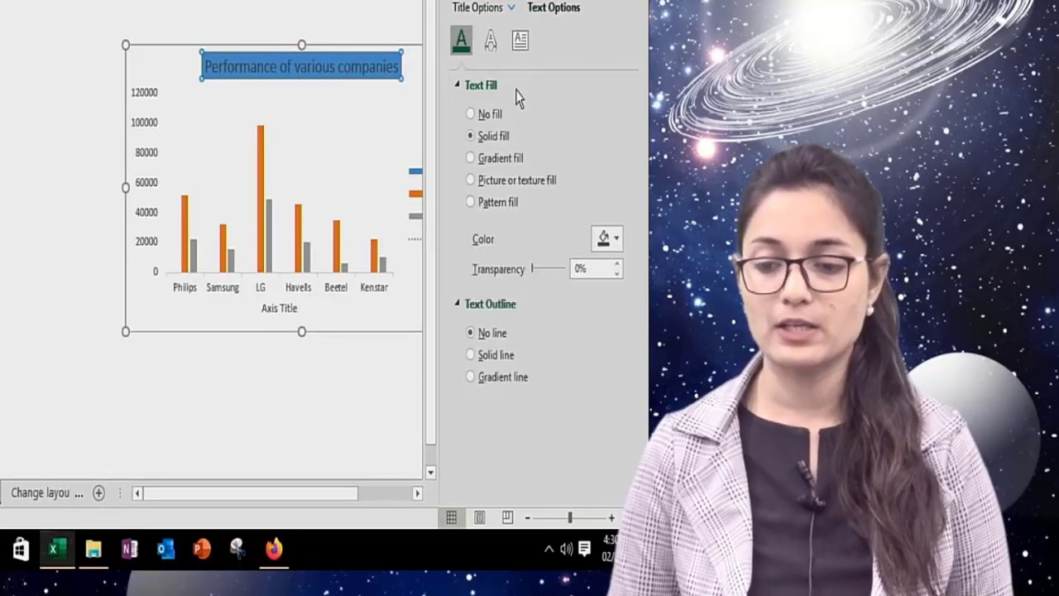
click(615, 240)
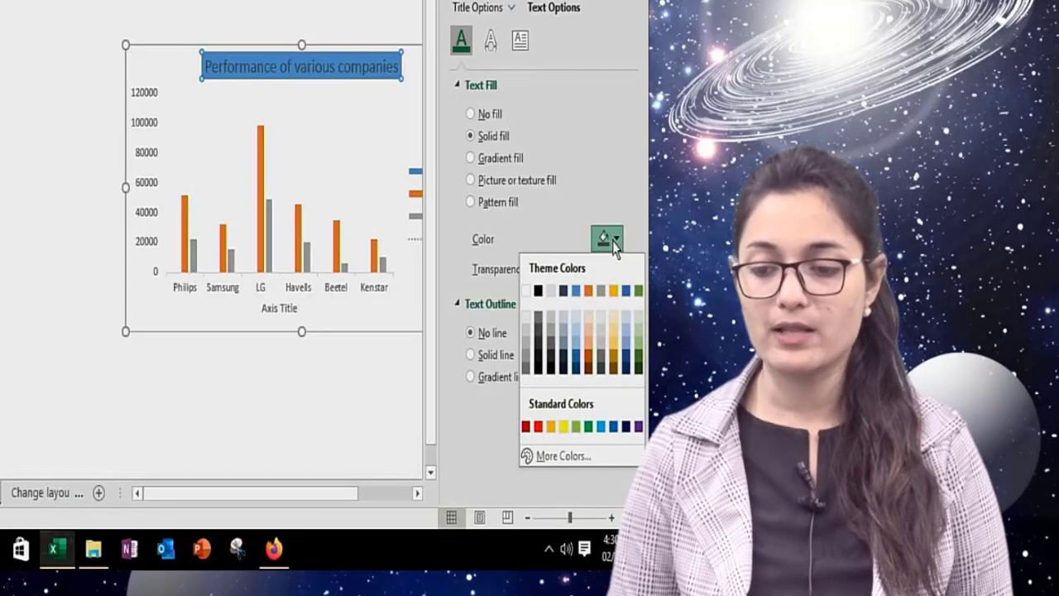
click(530, 293)
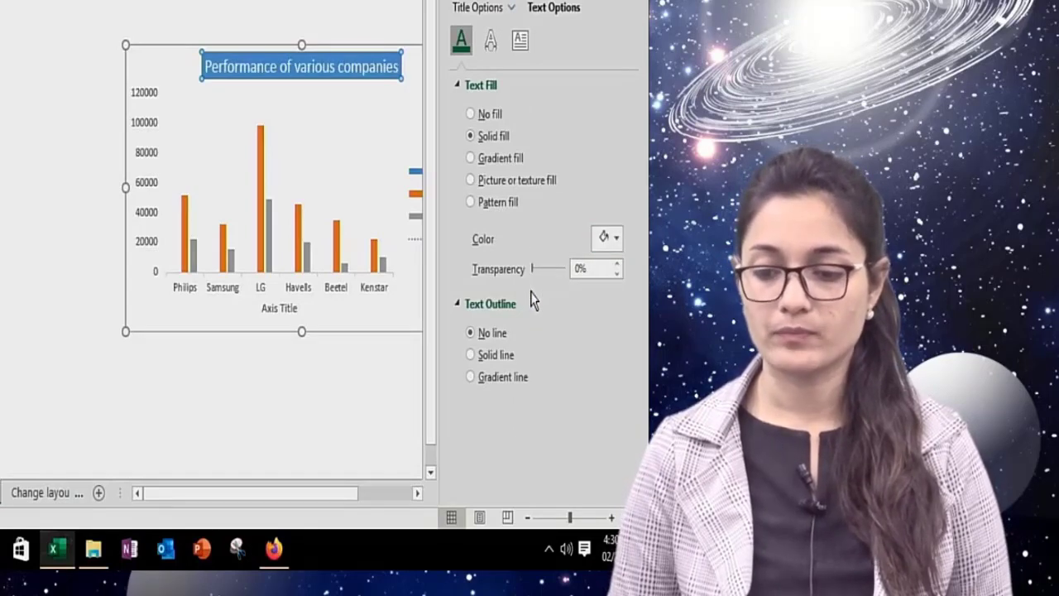
- Apply a gradient line outline to the chart title's text, review its gradient and width settings, and close the formatting options
click(482, 378)
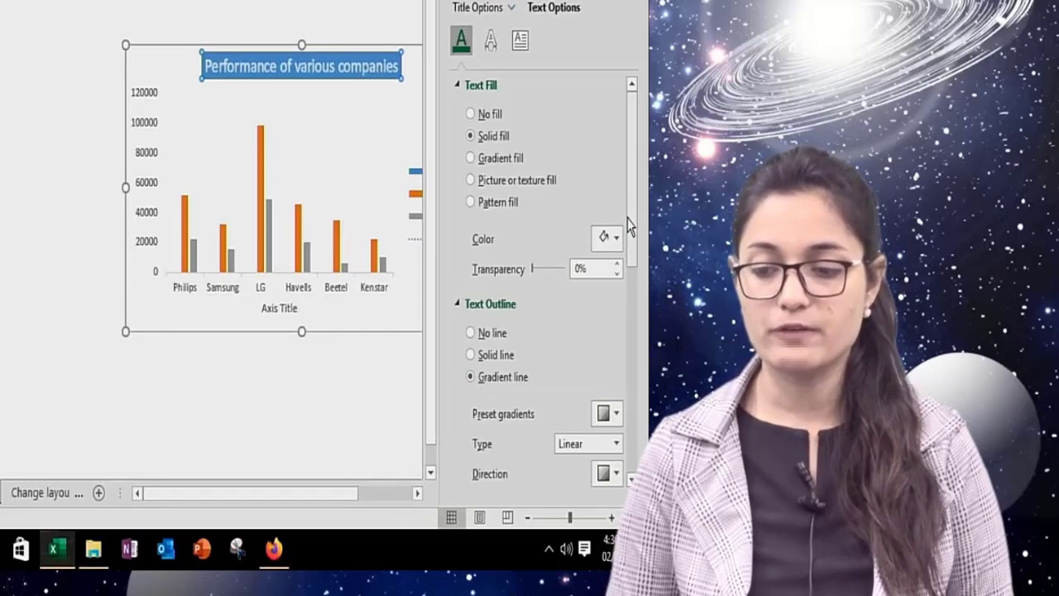
scroll(633, 314, down, 5)
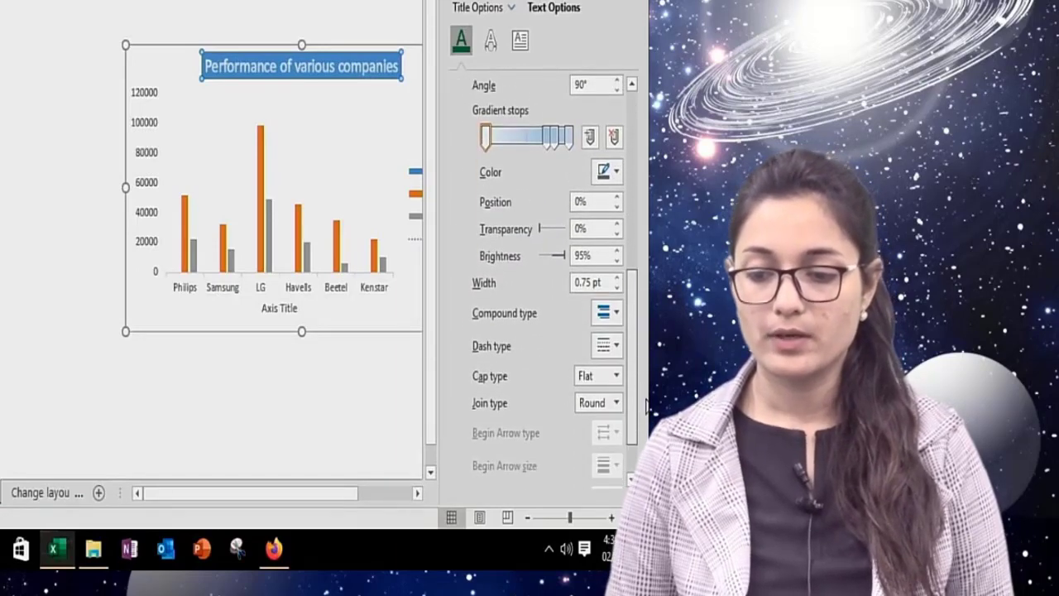
scroll(646, 413, down, 2)
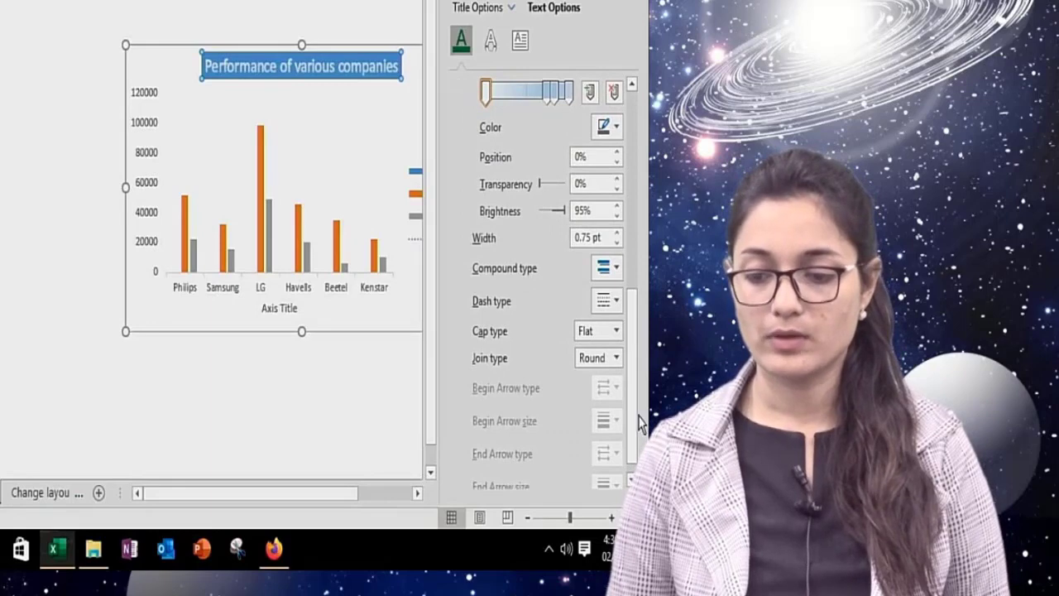
scroll(635, 424, down, 1)
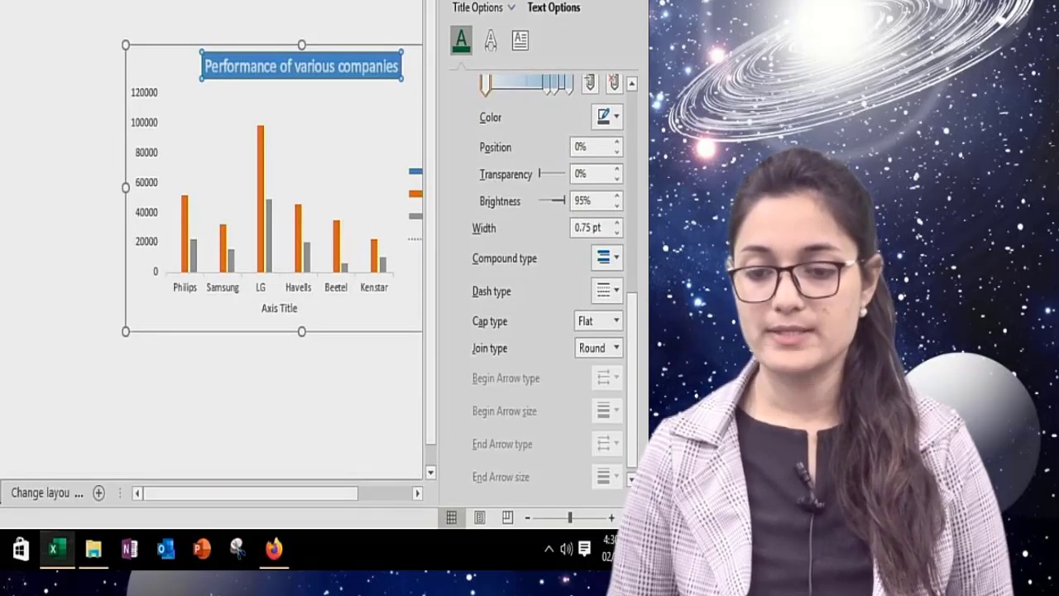
click(632, 1)
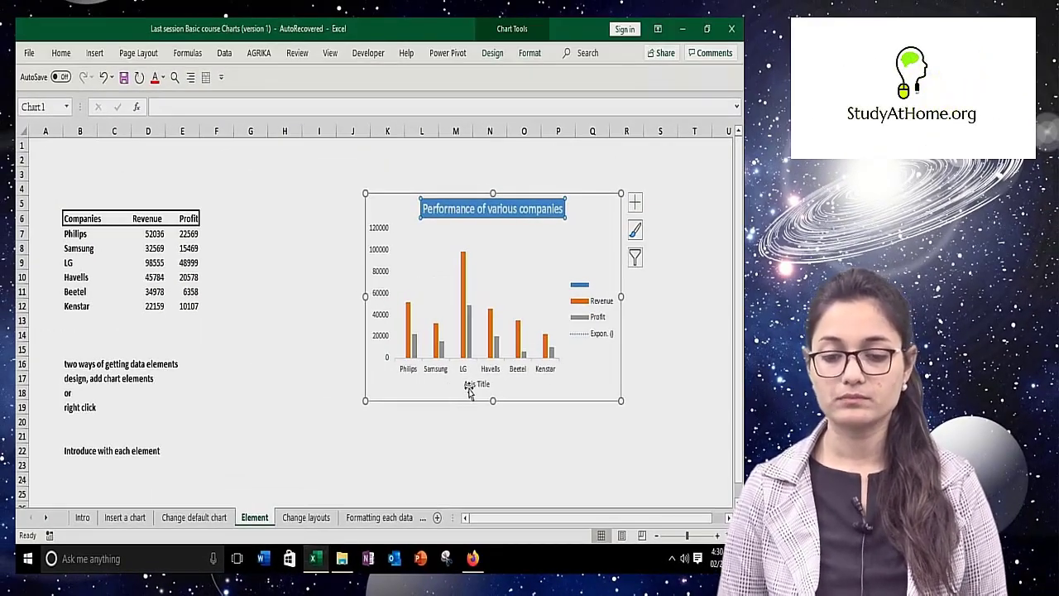
- Try gradient and solid lines on the vertical value axis, set it to No line, and close the formatting options
click(377, 261)
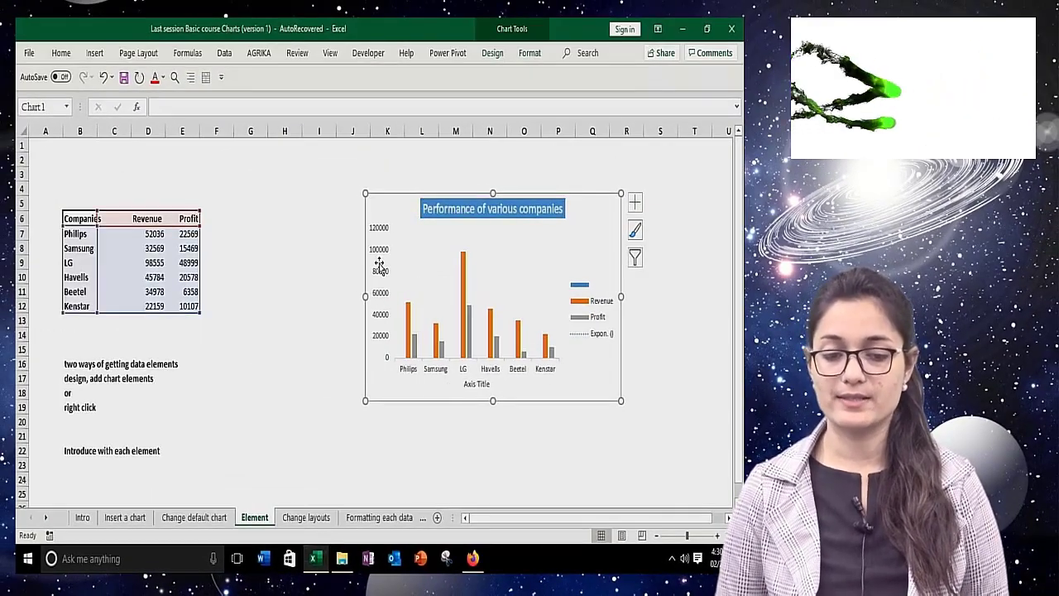
double_click(378, 274)
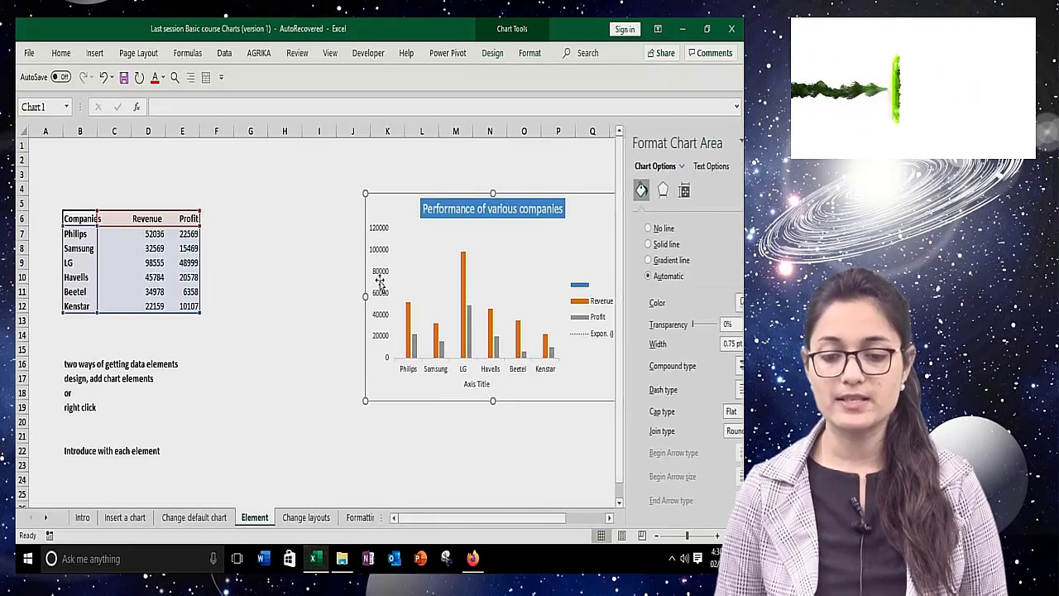
click(384, 282)
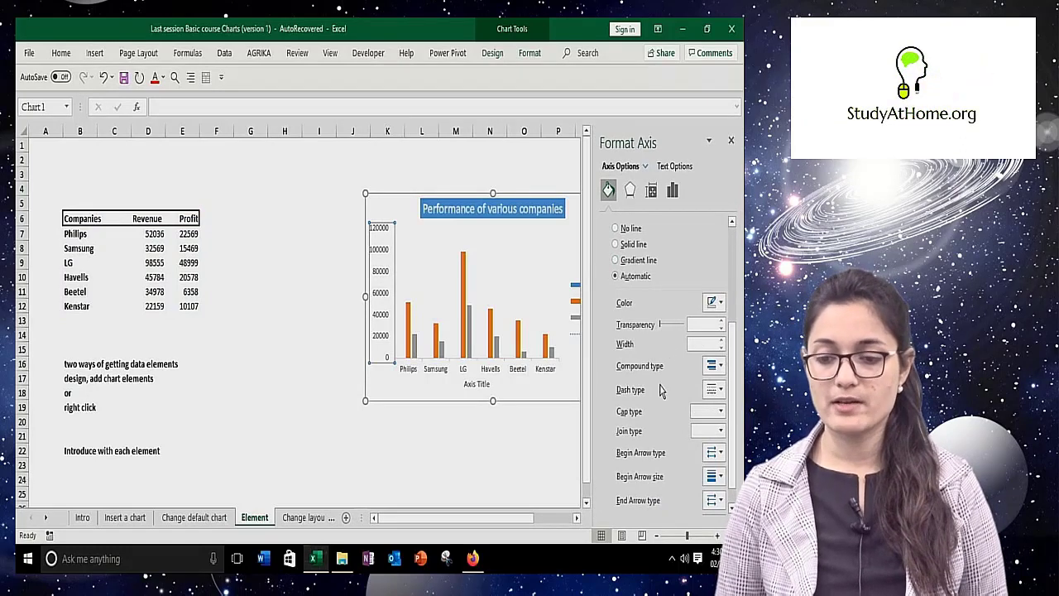
click(658, 261)
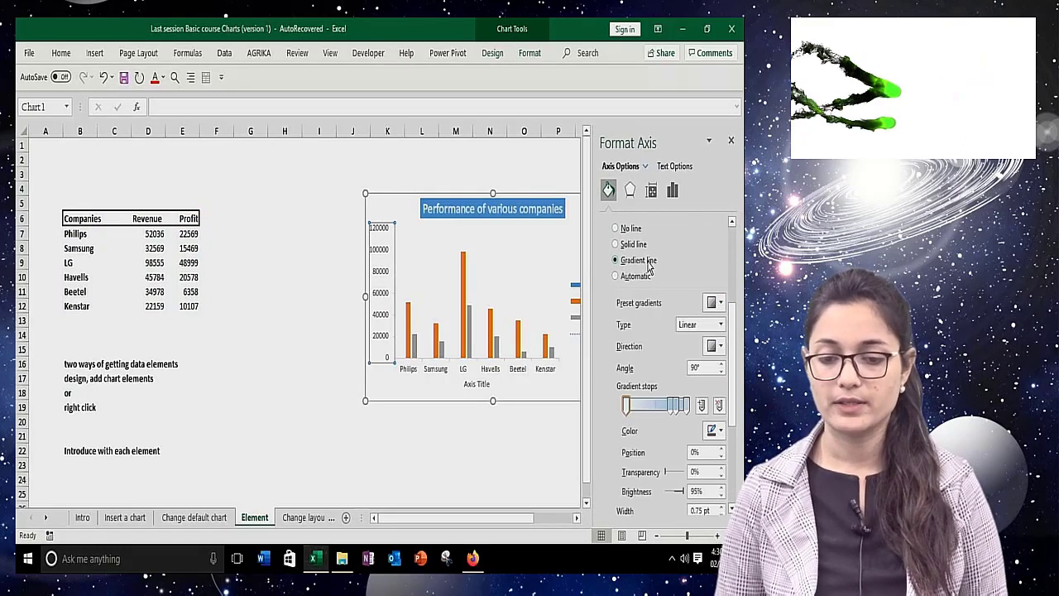
click(639, 247)
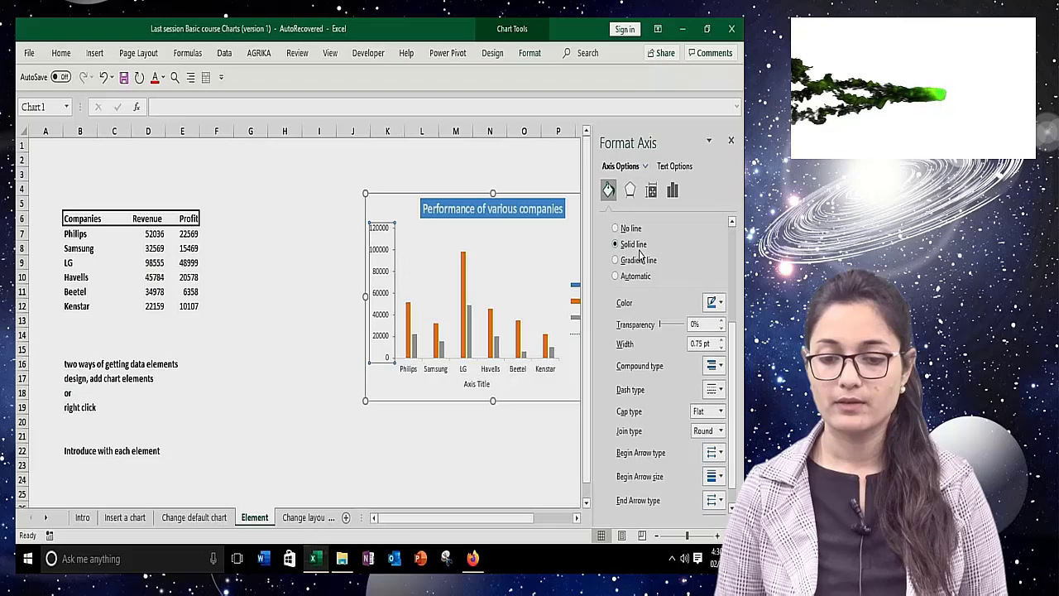
click(632, 230)
click(347, 316)
click(379, 294)
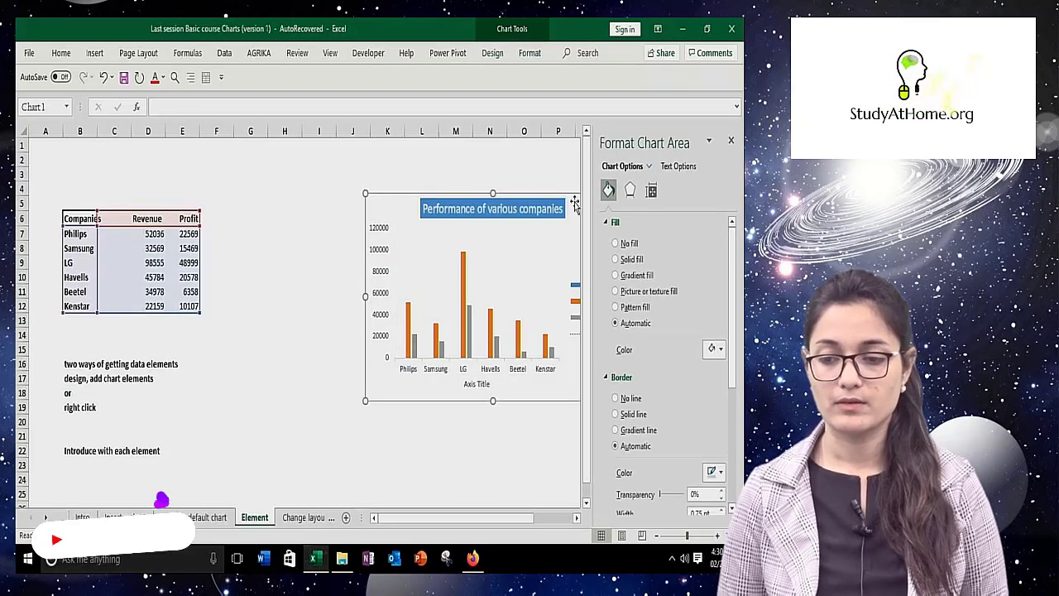
click(730, 142)
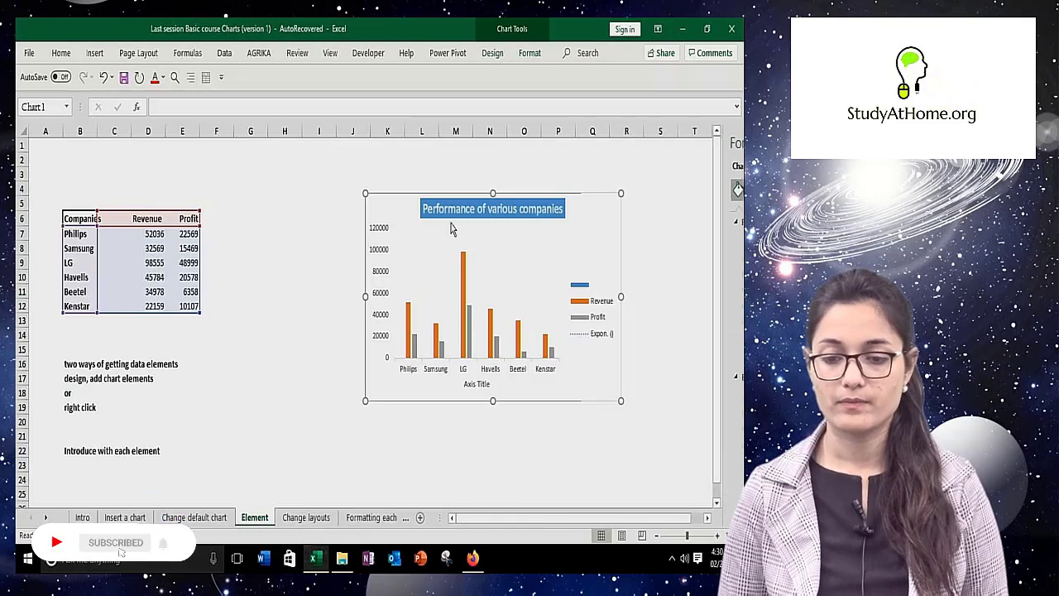
- Open the Format Axis settings of the vertical value axis at its axis options
click(380, 284)
double_click(380, 284)
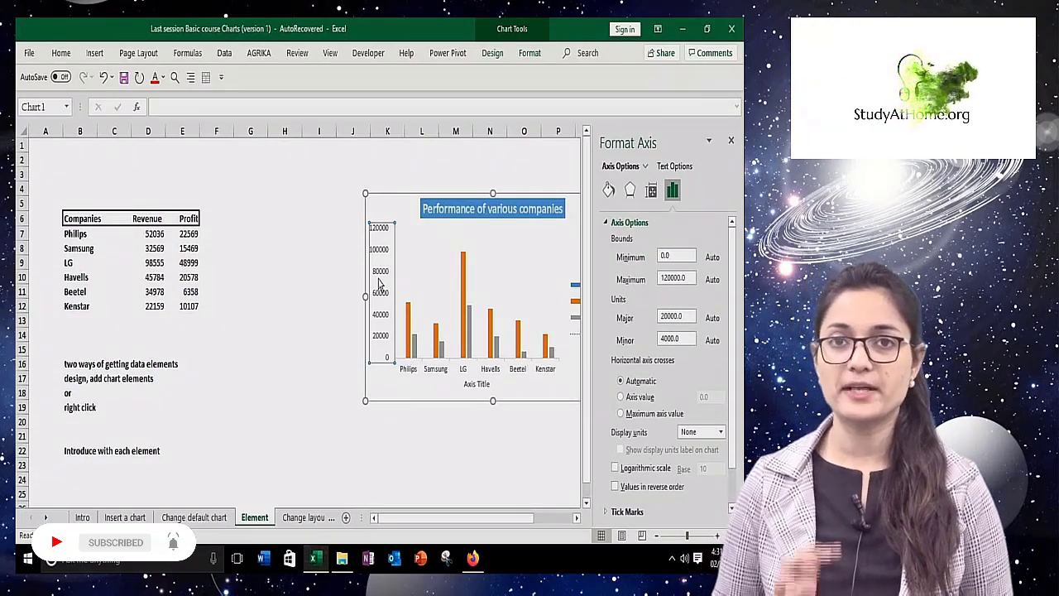
right_click(380, 284)
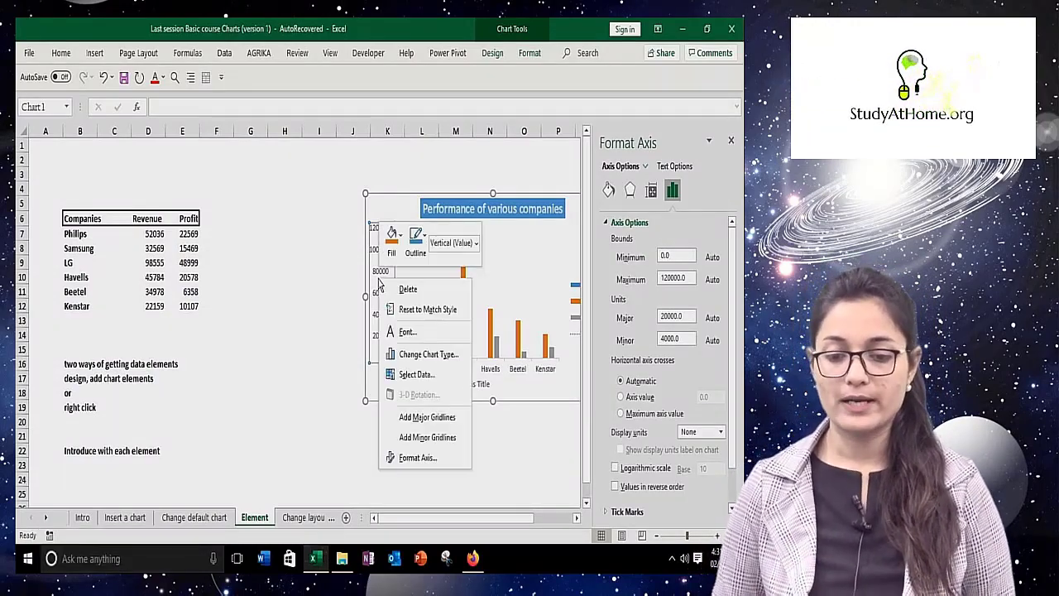
click(436, 462)
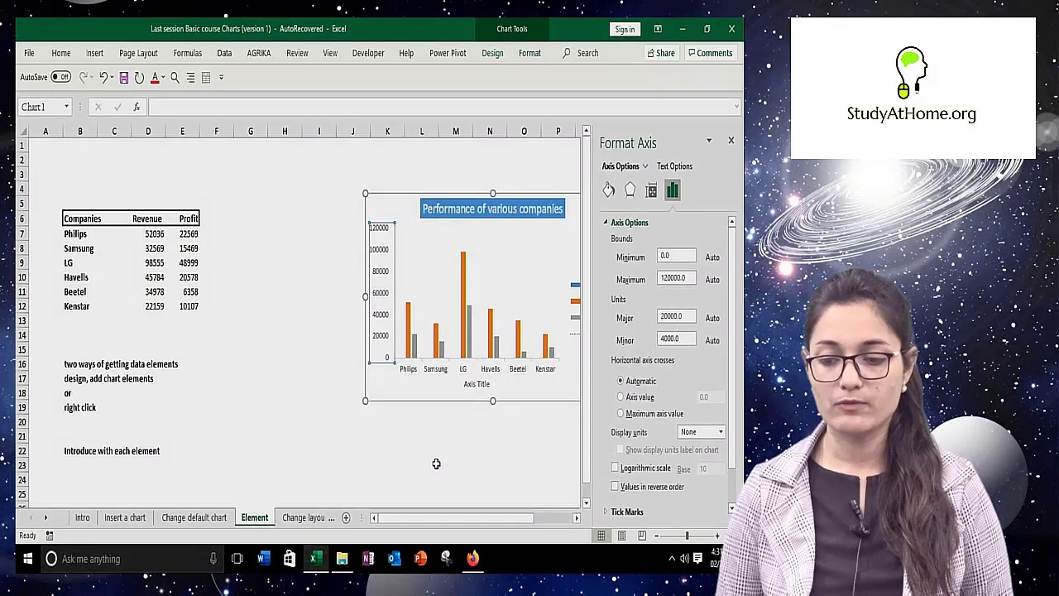
click(673, 191)
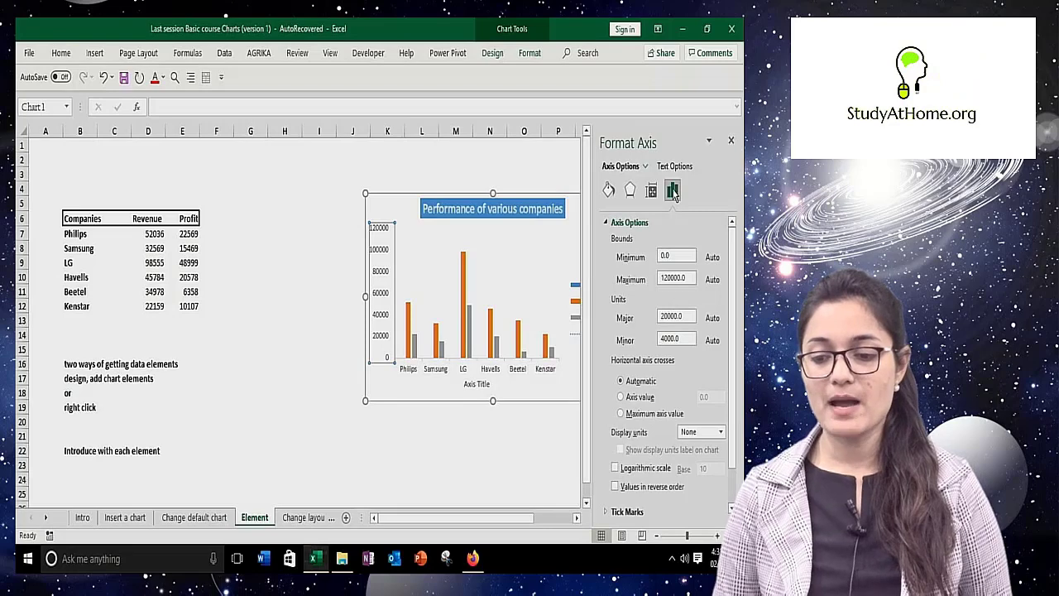
- Set the number format category of the vertical value axis to Fraction, type Up to one digit (1/4)
scroll(731, 376, down, 2)
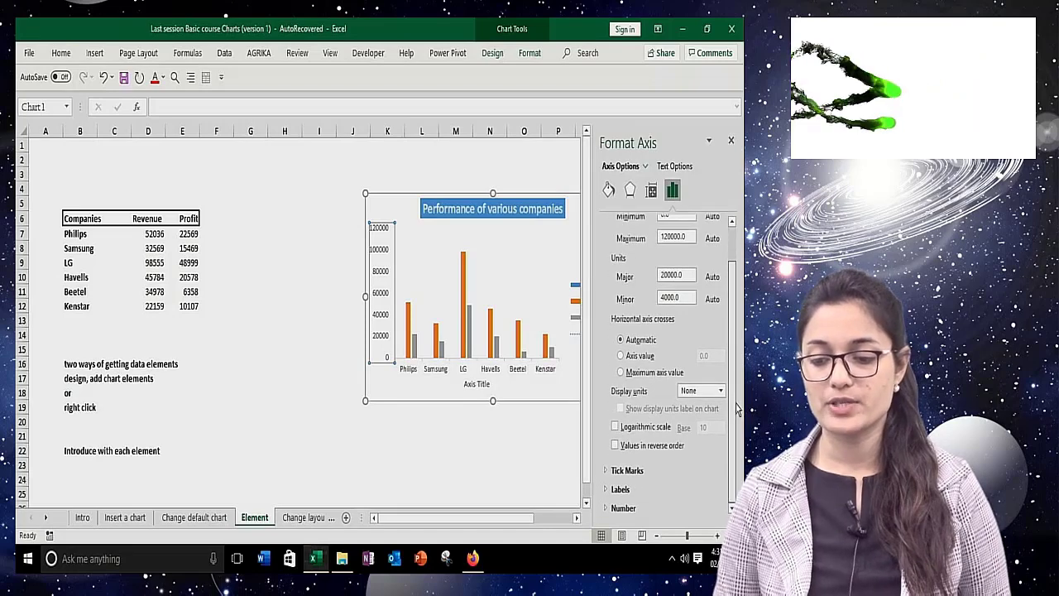
click(622, 507)
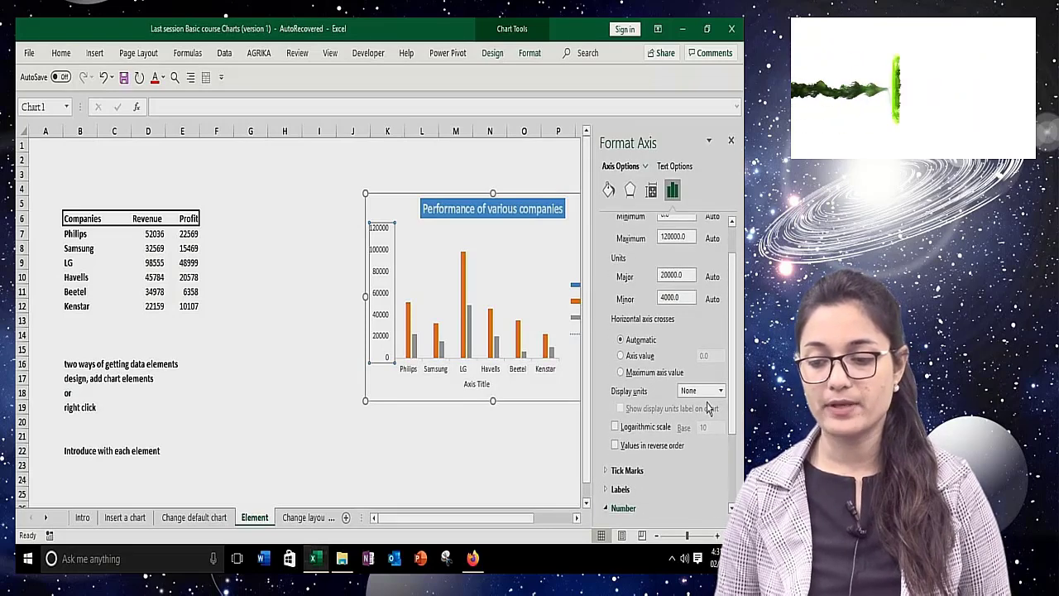
drag(734, 388, 733, 476)
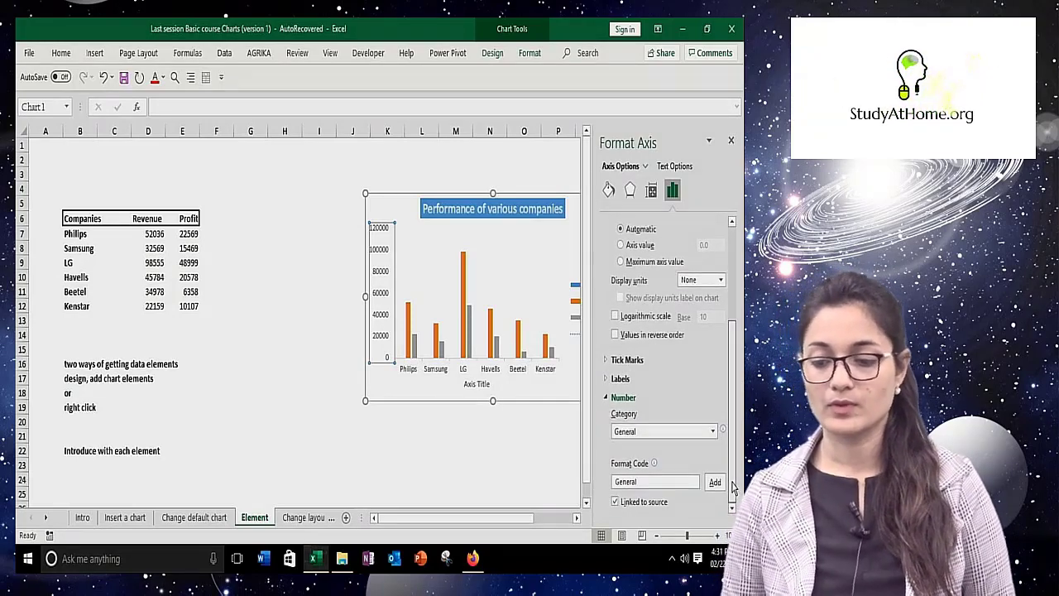
click(712, 432)
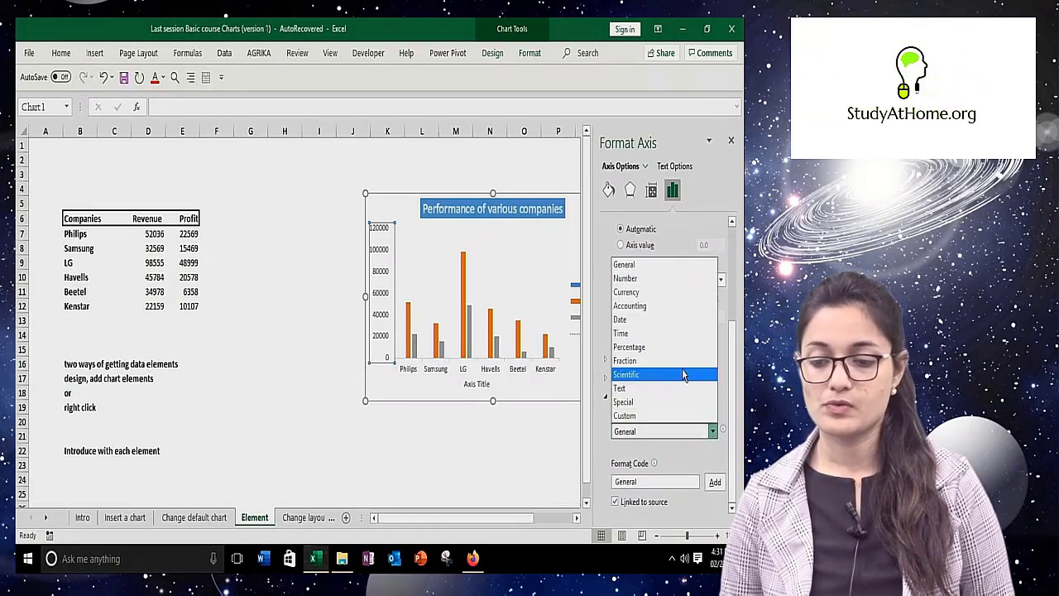
key(Escape)
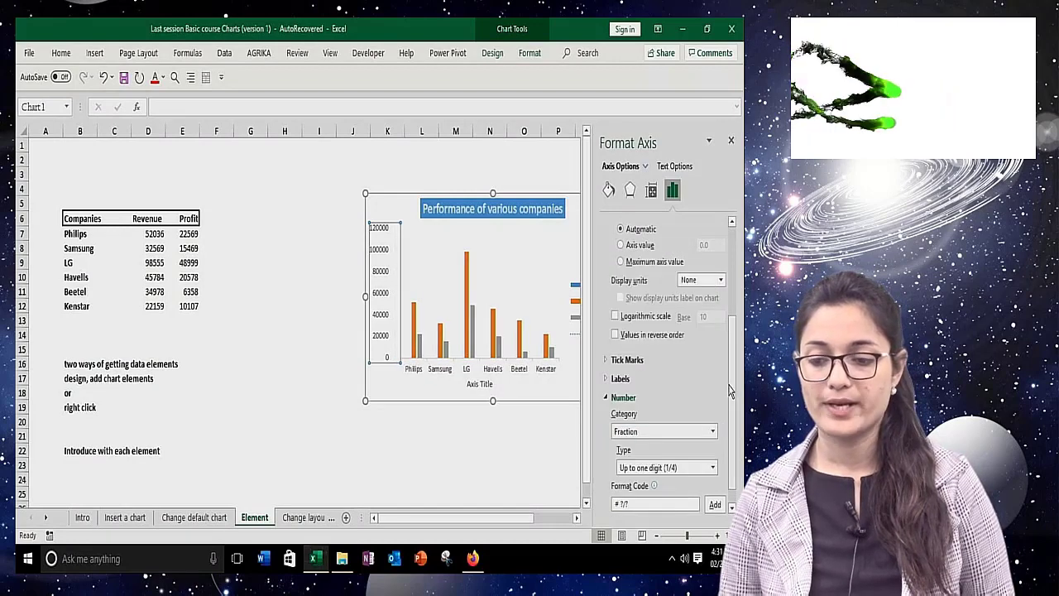
drag(732, 388, 728, 351)
scroll(729, 347, up, 3)
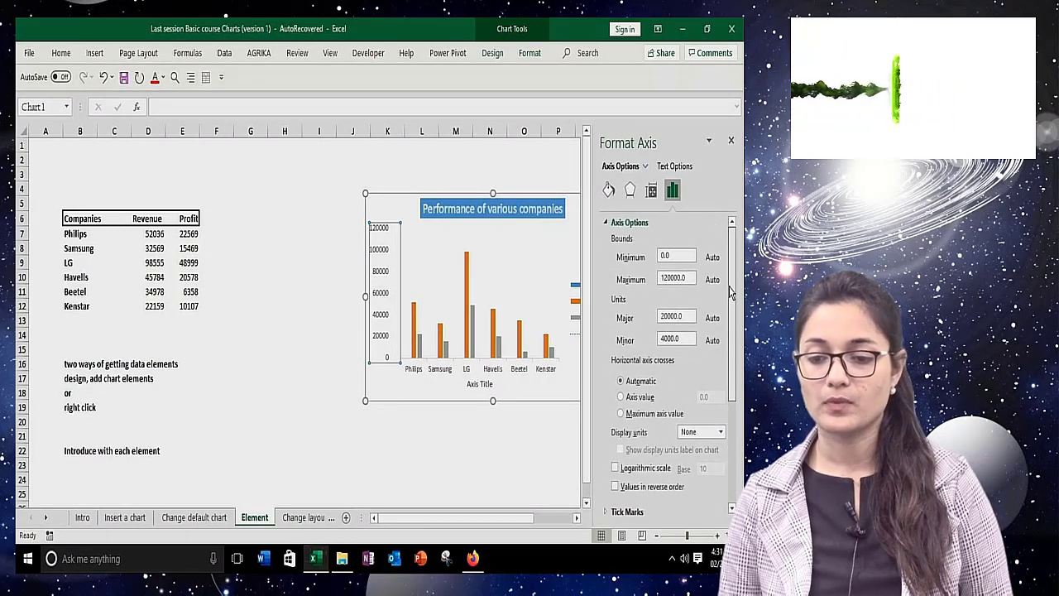
- Try gradient, picture or texture, and pattern fills on the vertical value axis, and settle on a blue solid fill
click(608, 191)
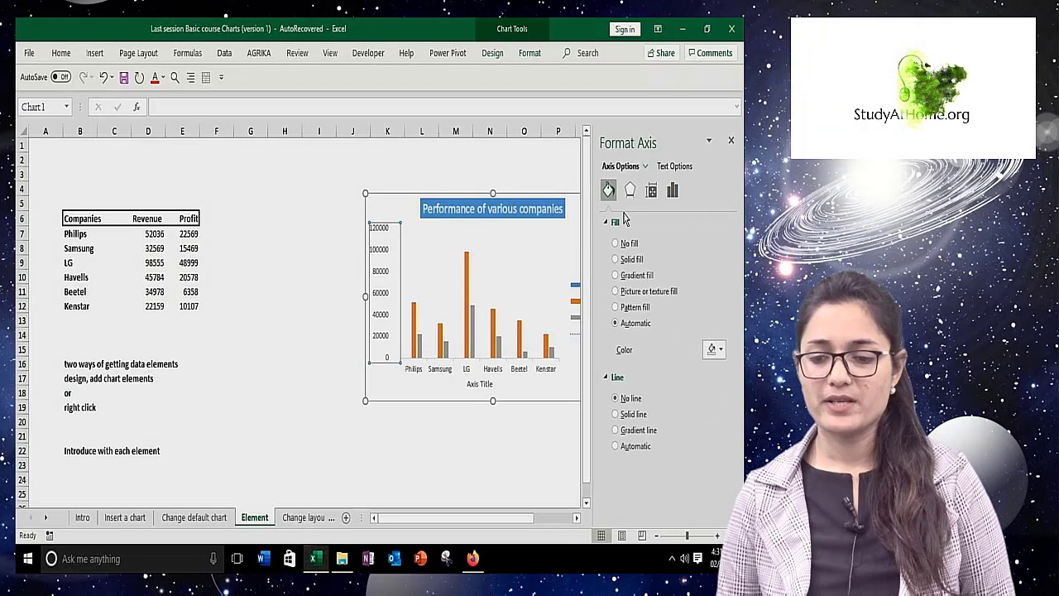
click(625, 262)
click(624, 277)
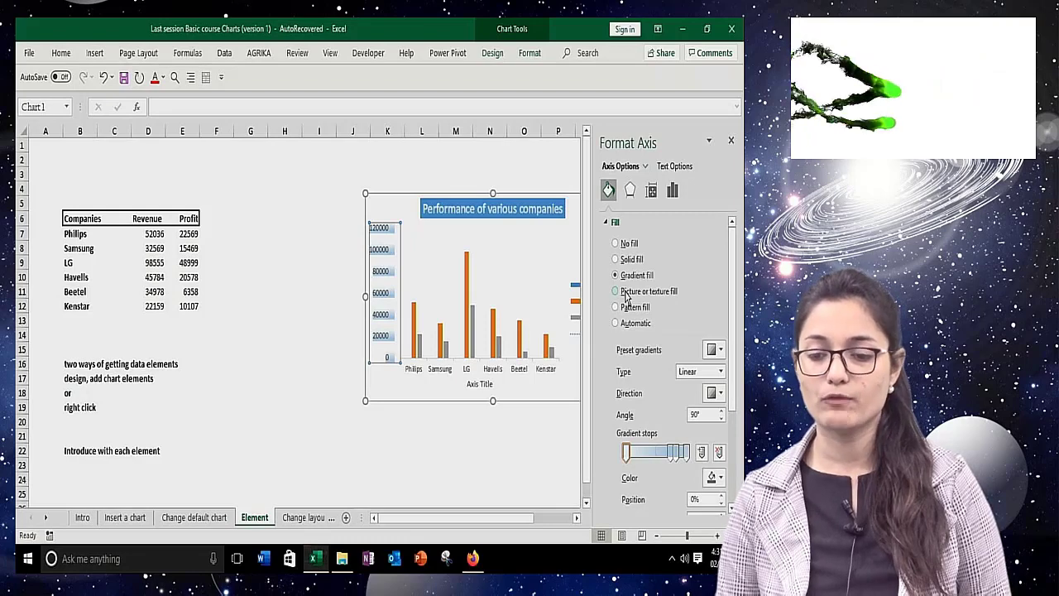
click(626, 294)
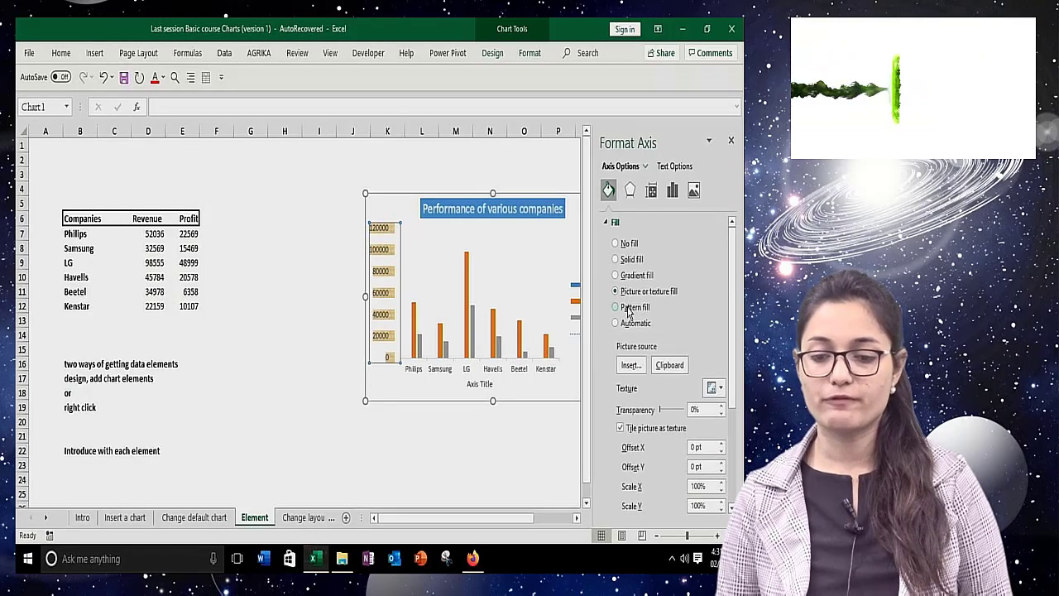
click(628, 310)
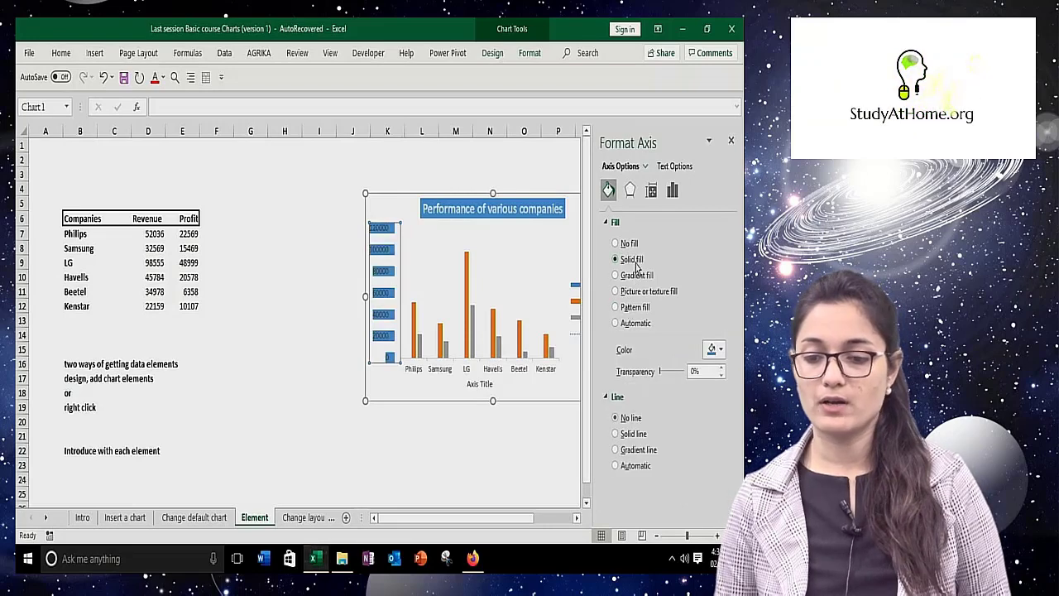
- Look at the vertical axis's shadow settings, try rotating its label text 90°, and return the text direction to Horizontal
click(629, 190)
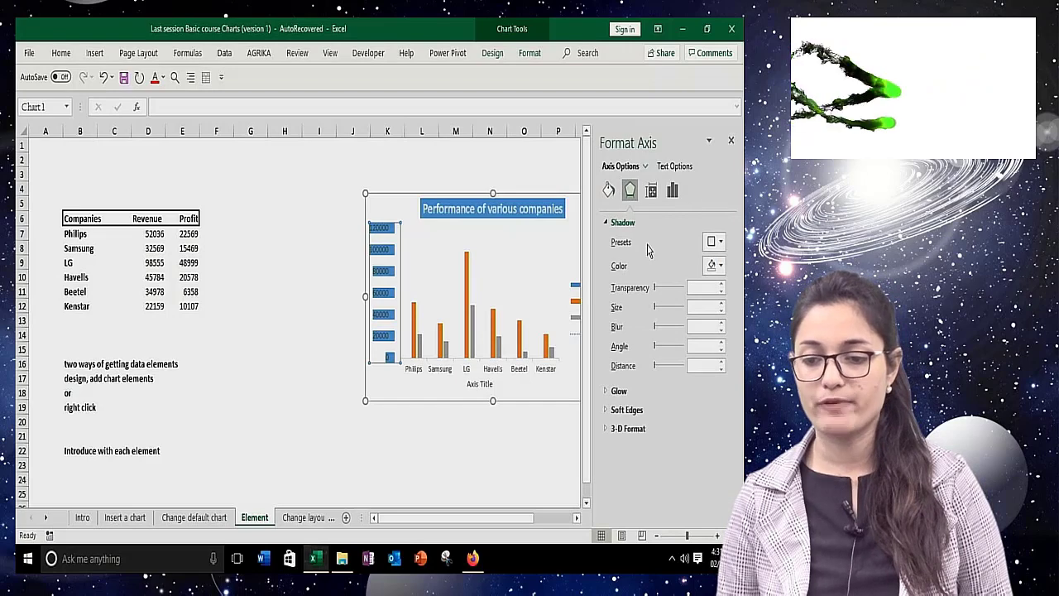
click(651, 189)
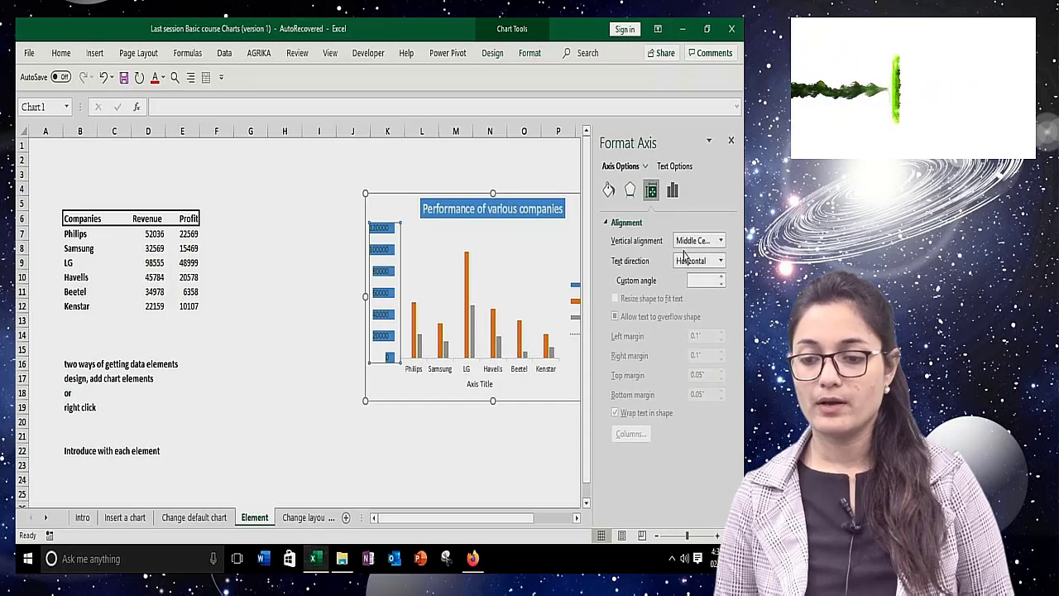
click(701, 262)
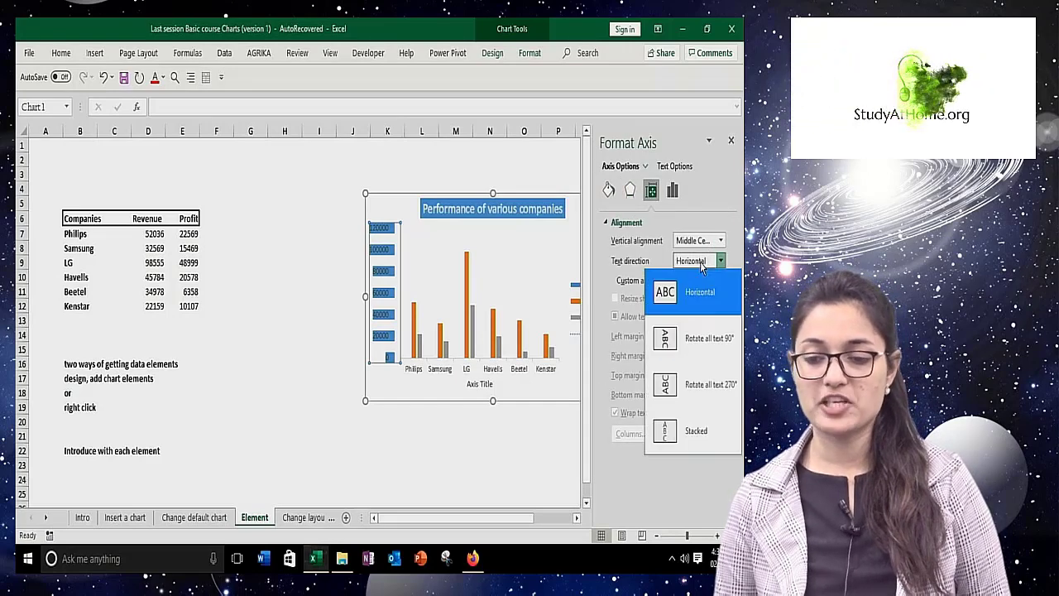
click(693, 341)
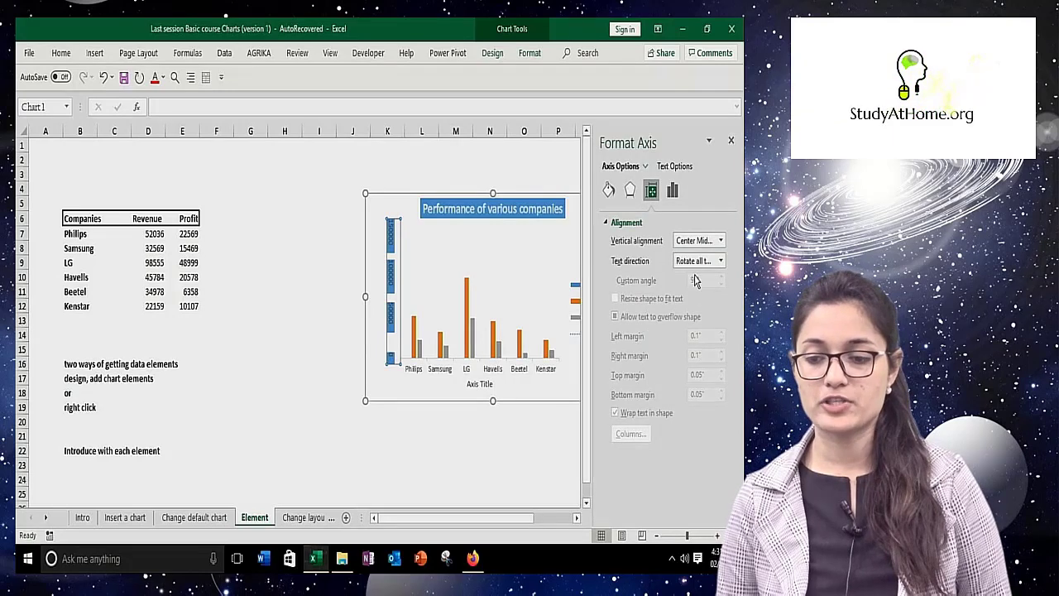
click(705, 263)
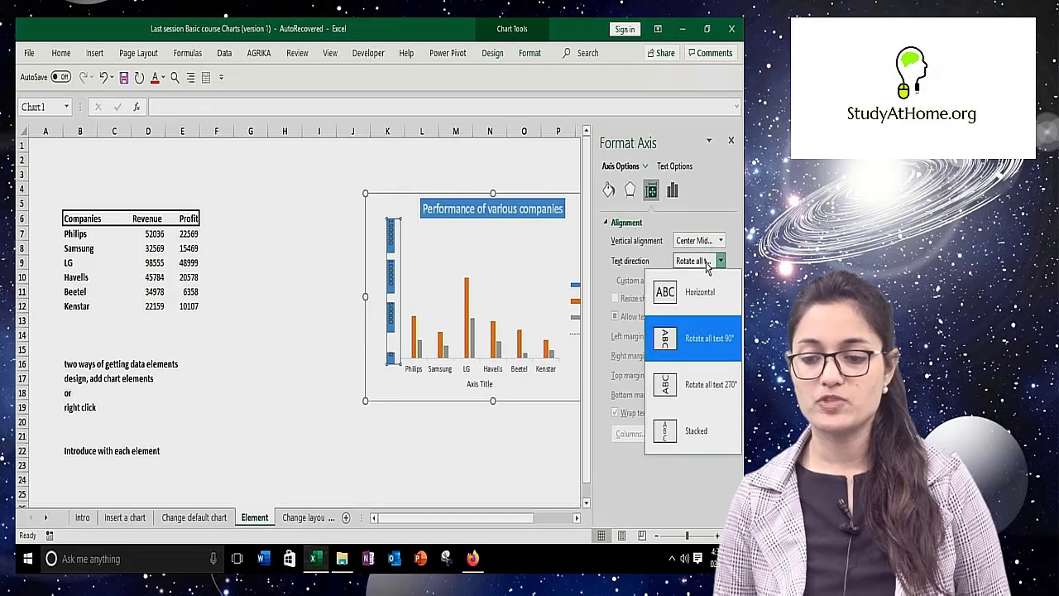
click(687, 286)
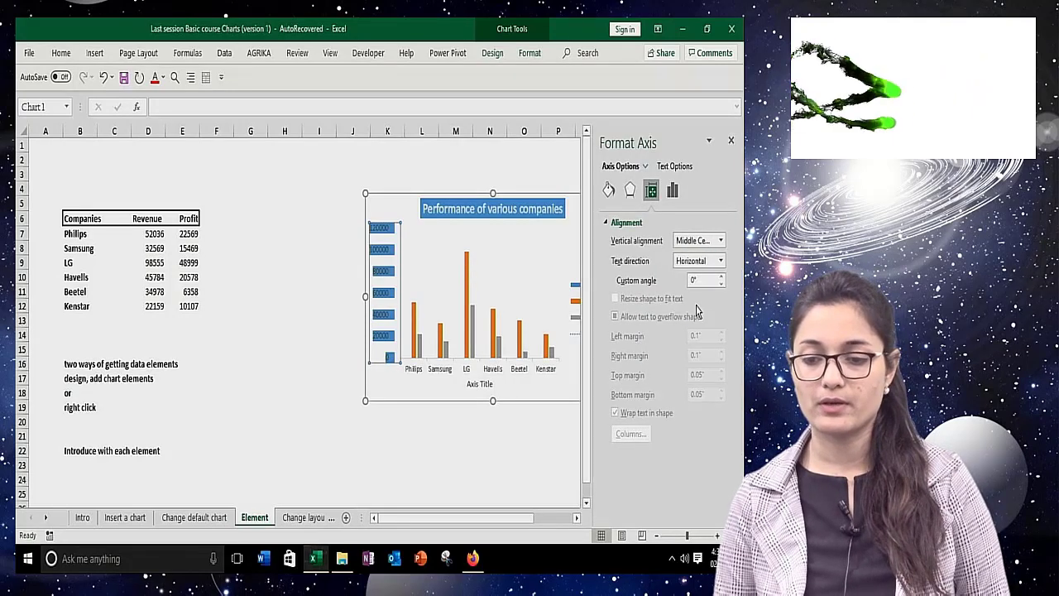
- Apply a picture or texture fill to the vertical axis's label text and close the formatting options
click(674, 166)
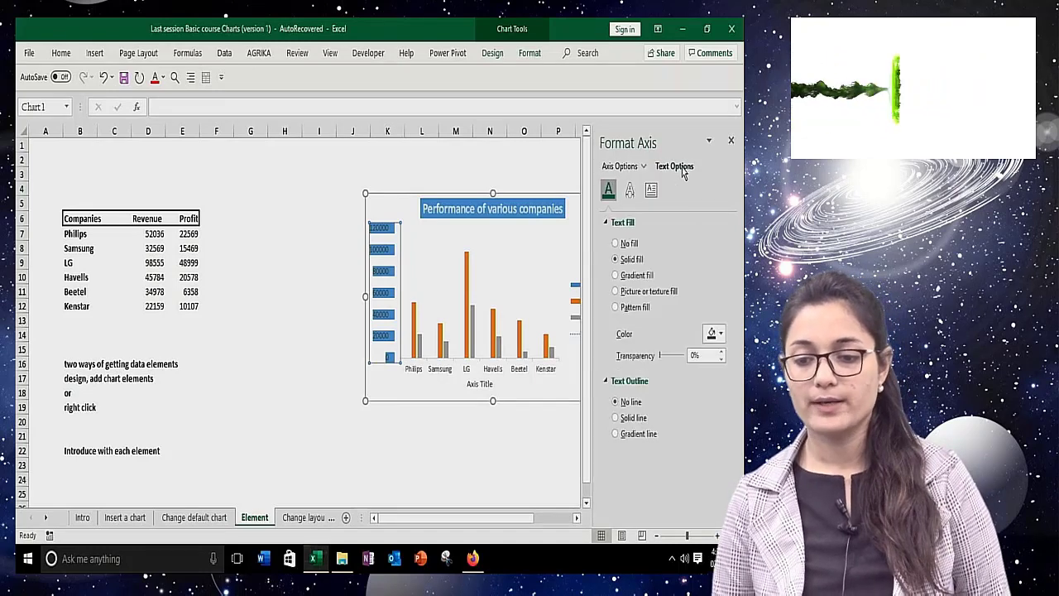
click(635, 276)
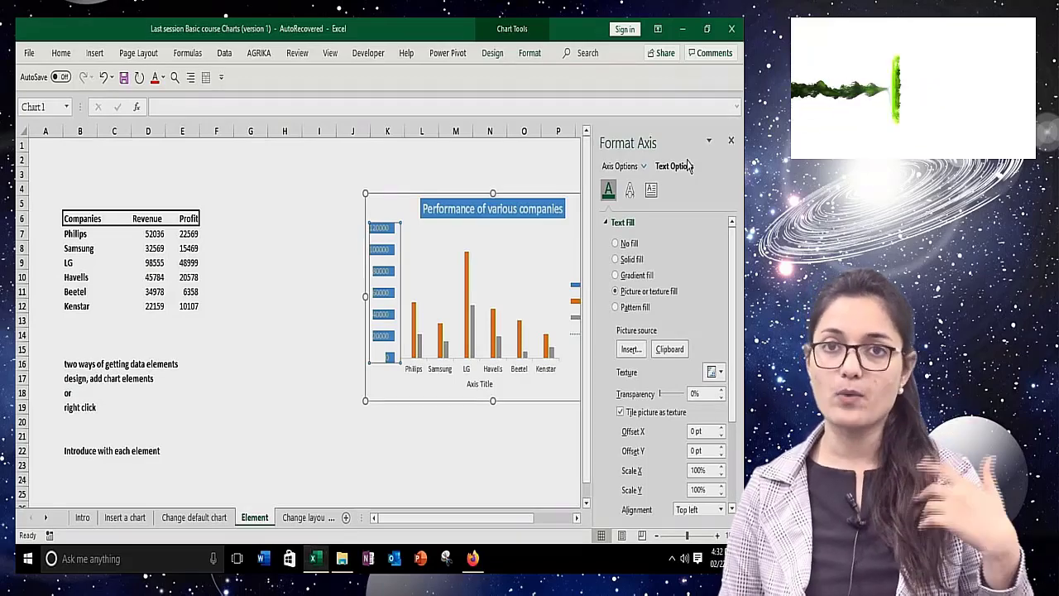
click(731, 141)
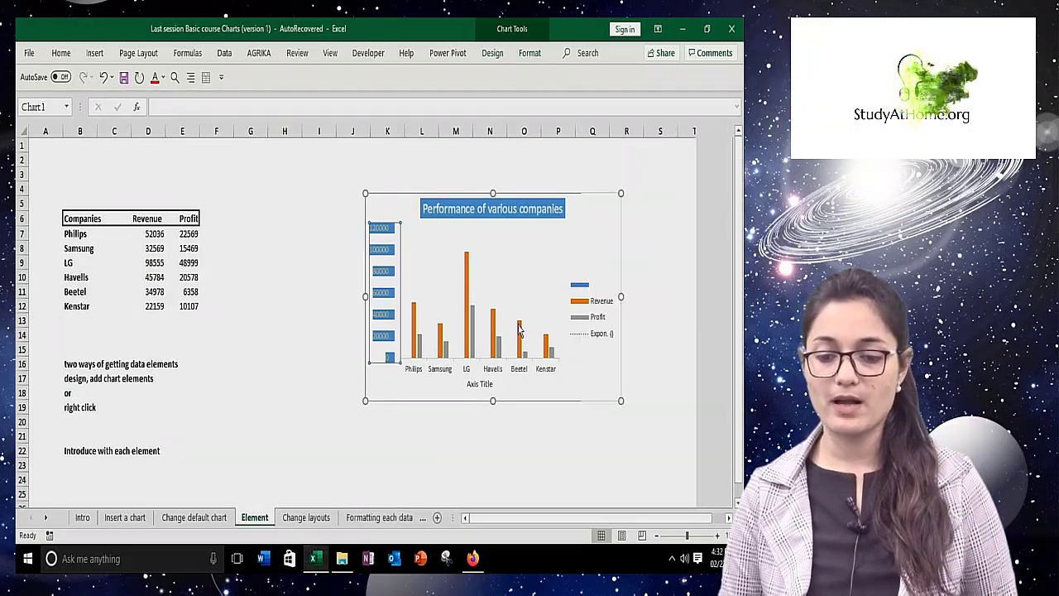
- Examine the Format Axis settings of the horizontal category axis and close them
click(480, 374)
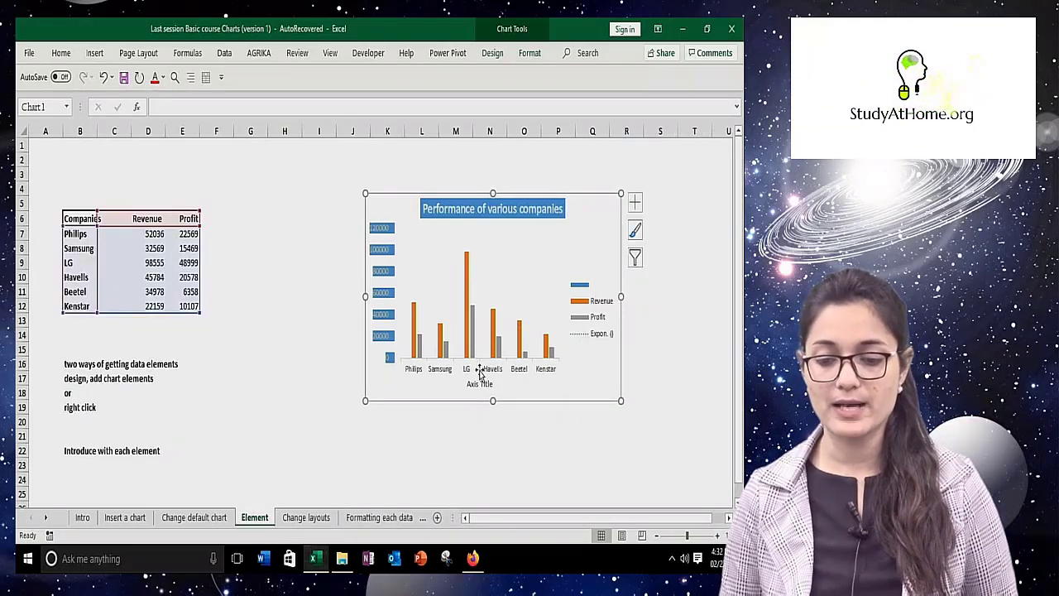
click(482, 371)
right_click(488, 367)
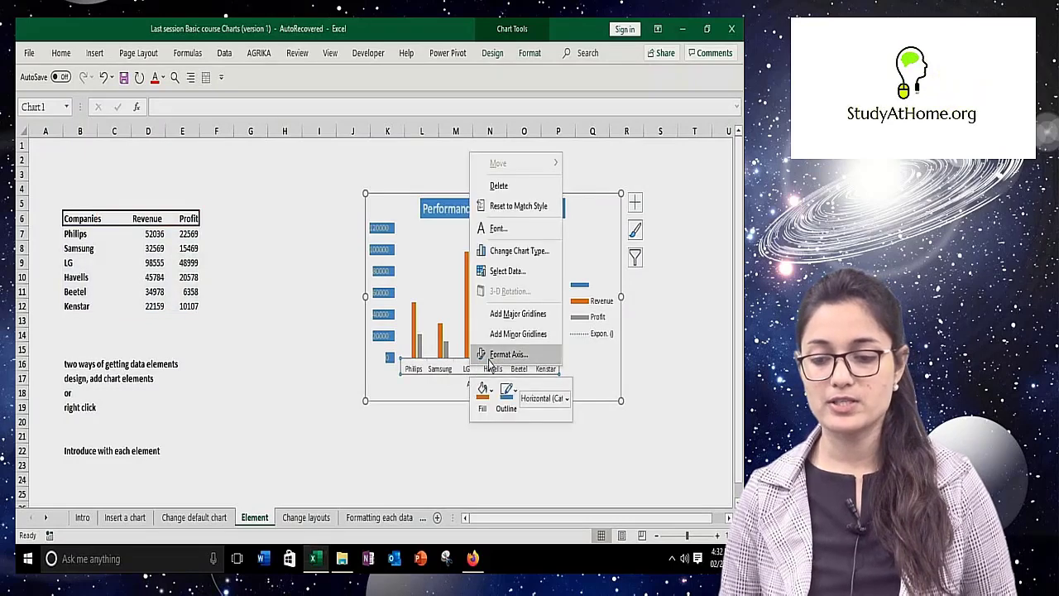
click(488, 359)
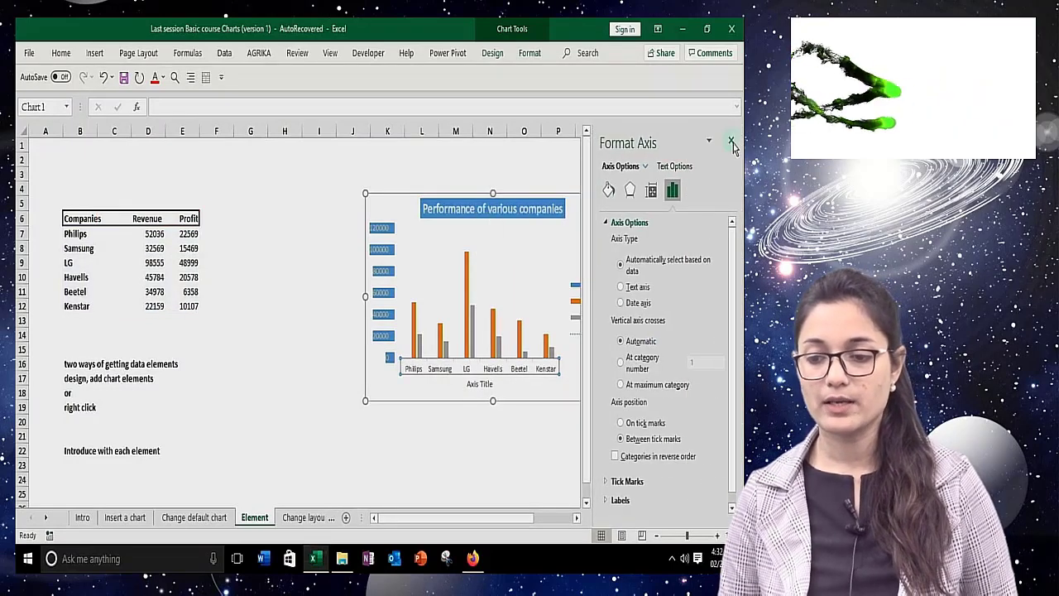
click(732, 143)
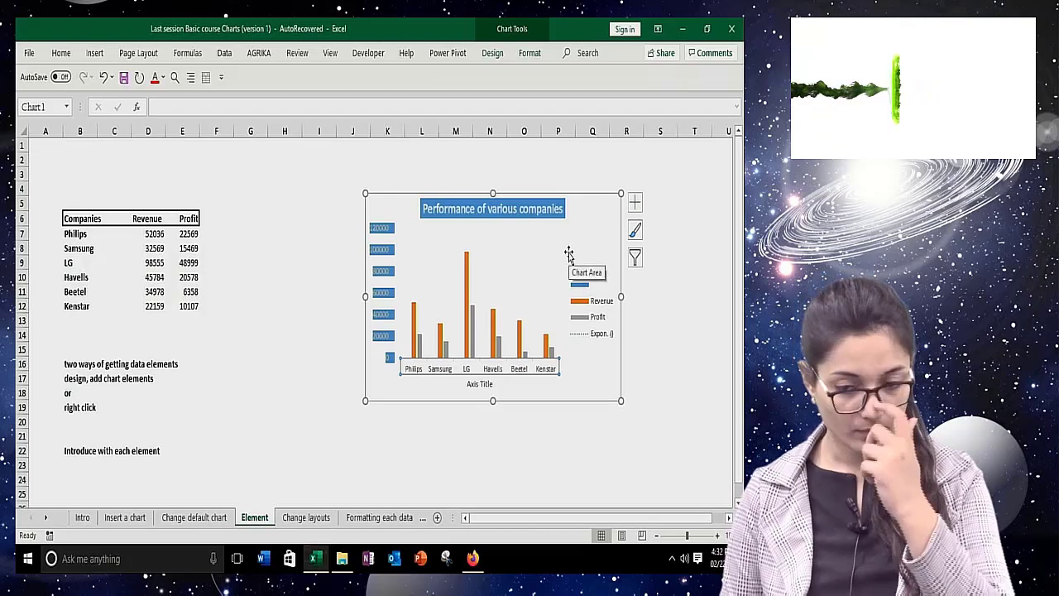
- Try the chart legend at the bottom, top, top right and right, place it at Left, and close the formatting options
click(583, 300)
right_click(588, 306)
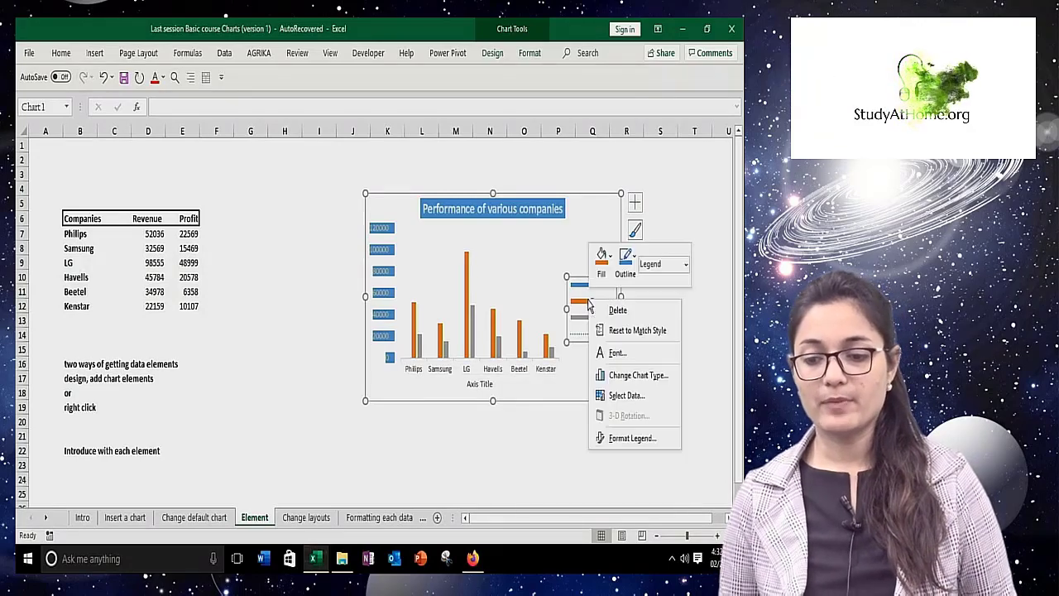
click(608, 439)
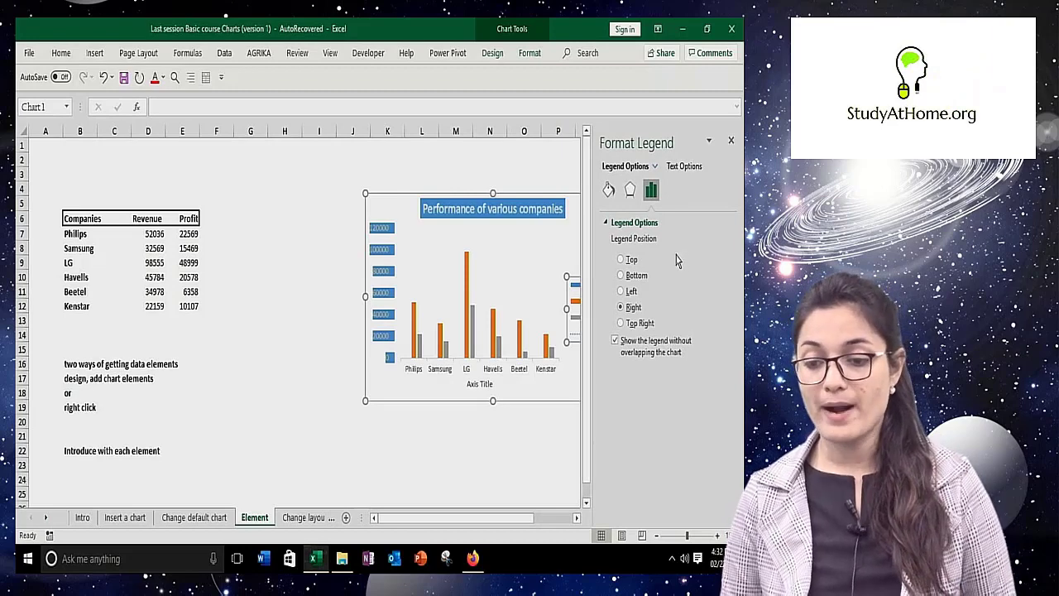
click(631, 292)
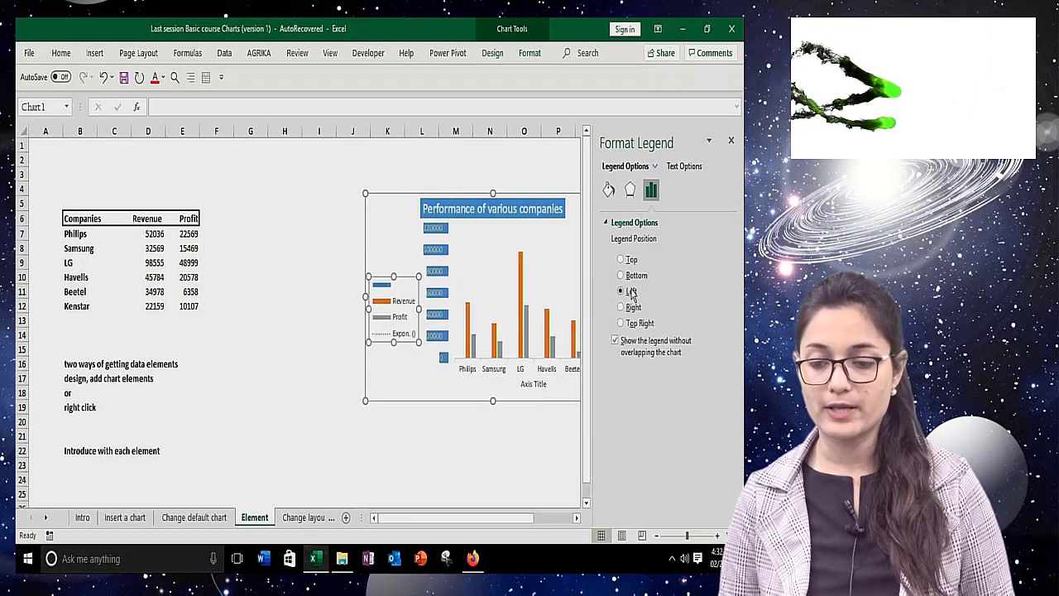
click(627, 278)
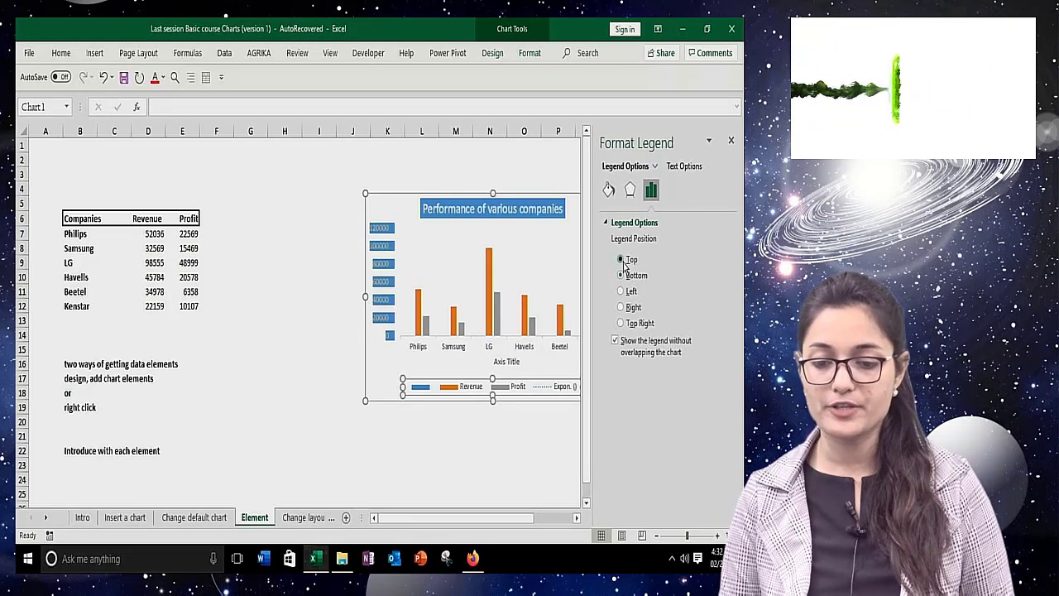
click(622, 259)
click(622, 324)
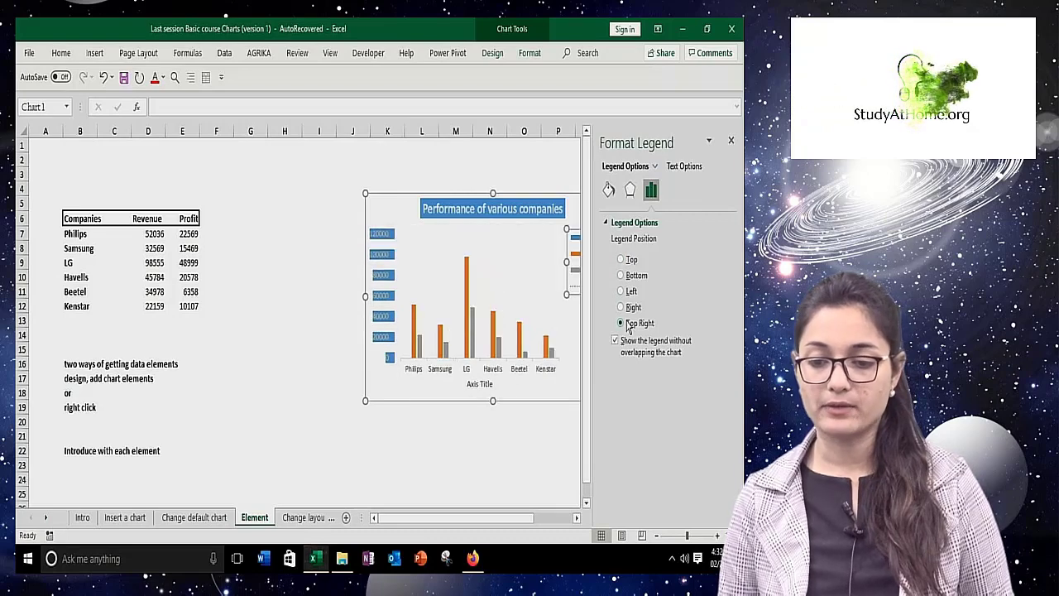
click(639, 311)
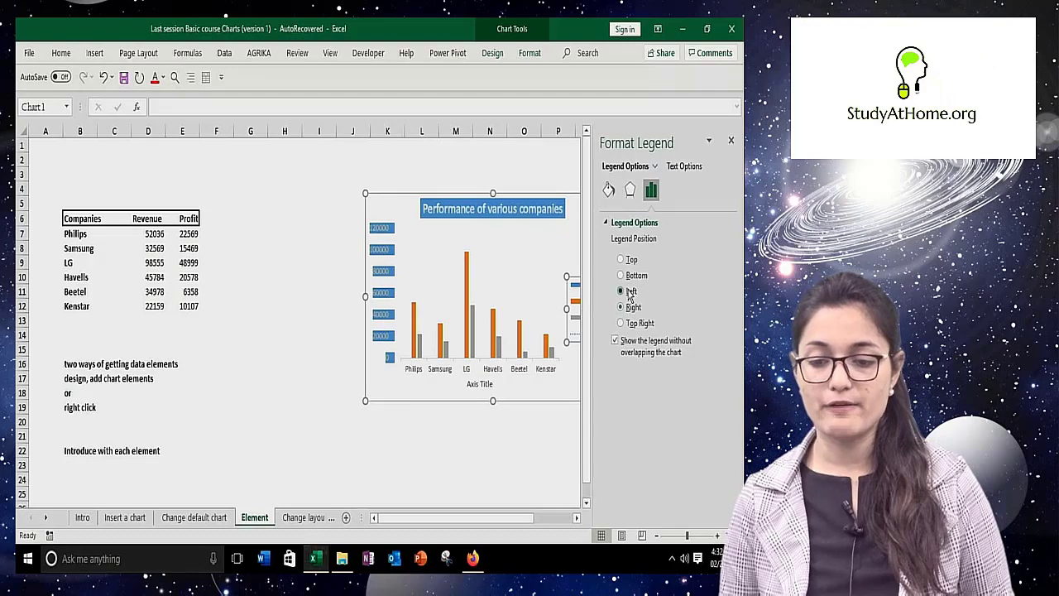
click(630, 293)
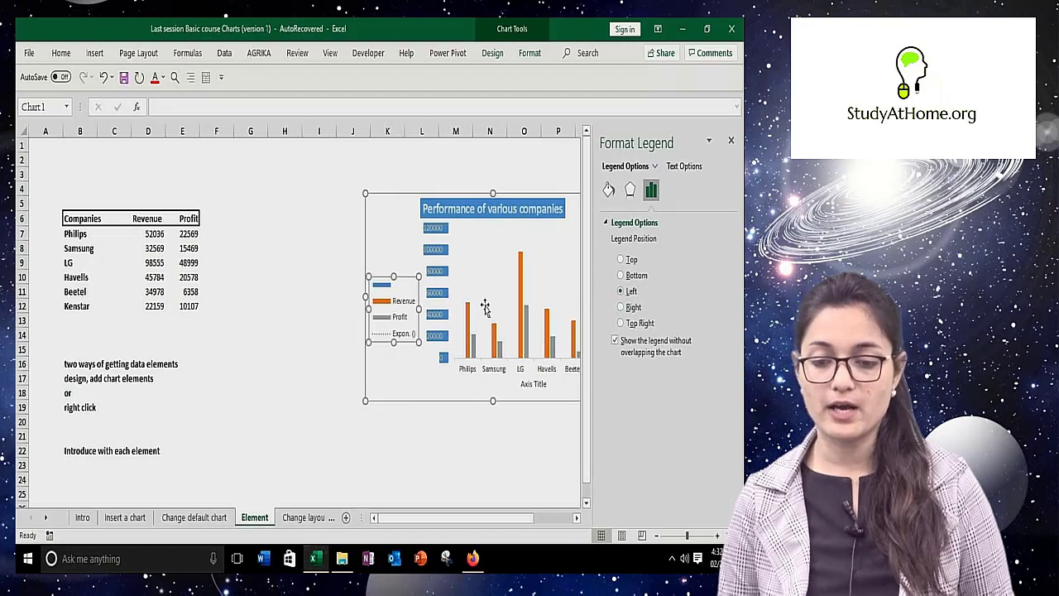
click(683, 166)
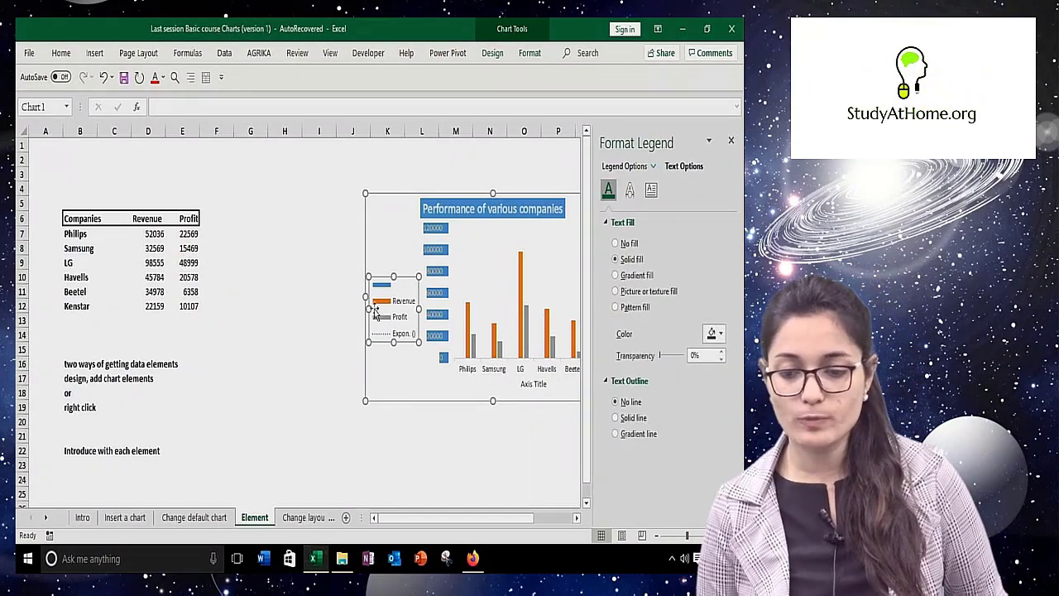
click(730, 140)
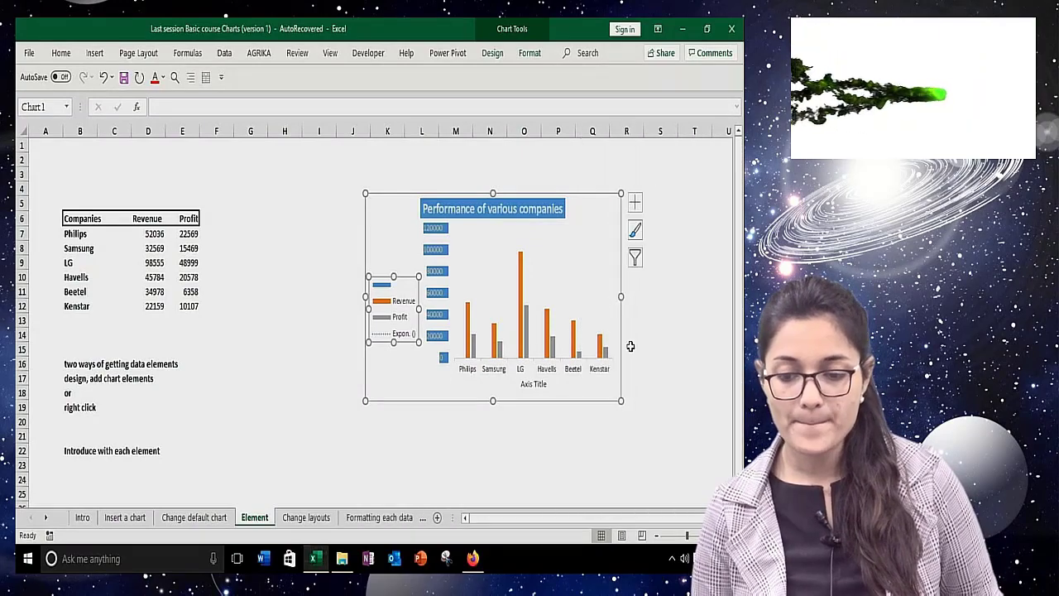
- Reselect the whole chart, review the list of chart elements that can be added, and collapse the ribbon
click(297, 346)
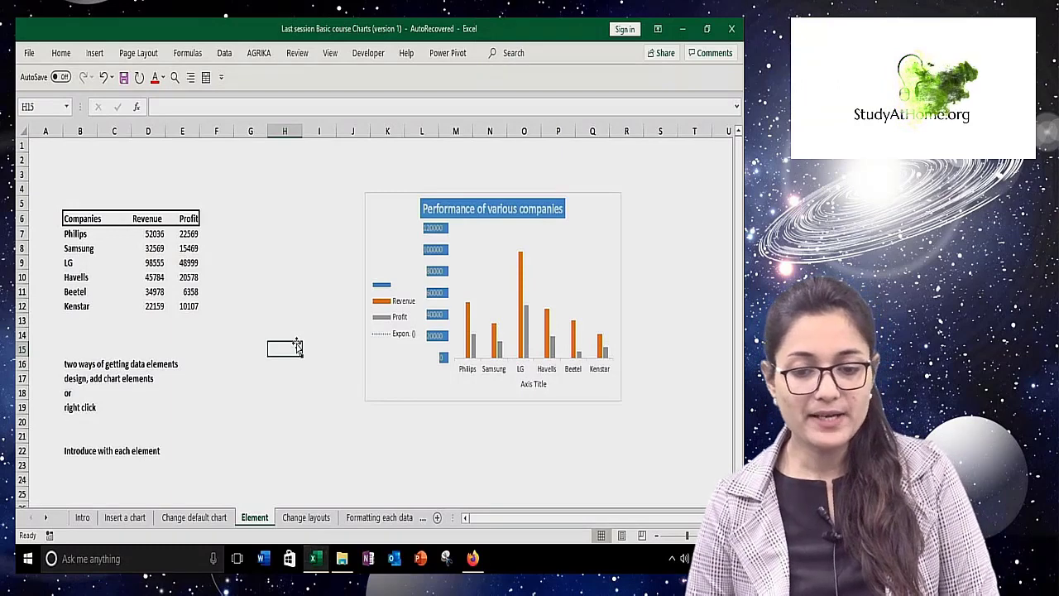
click(390, 232)
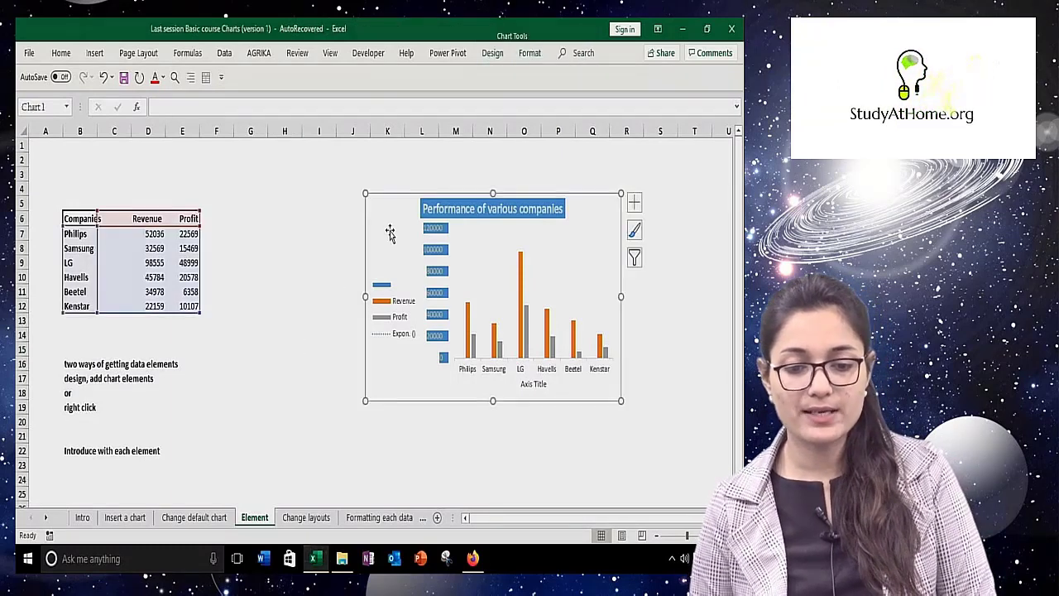
click(491, 54)
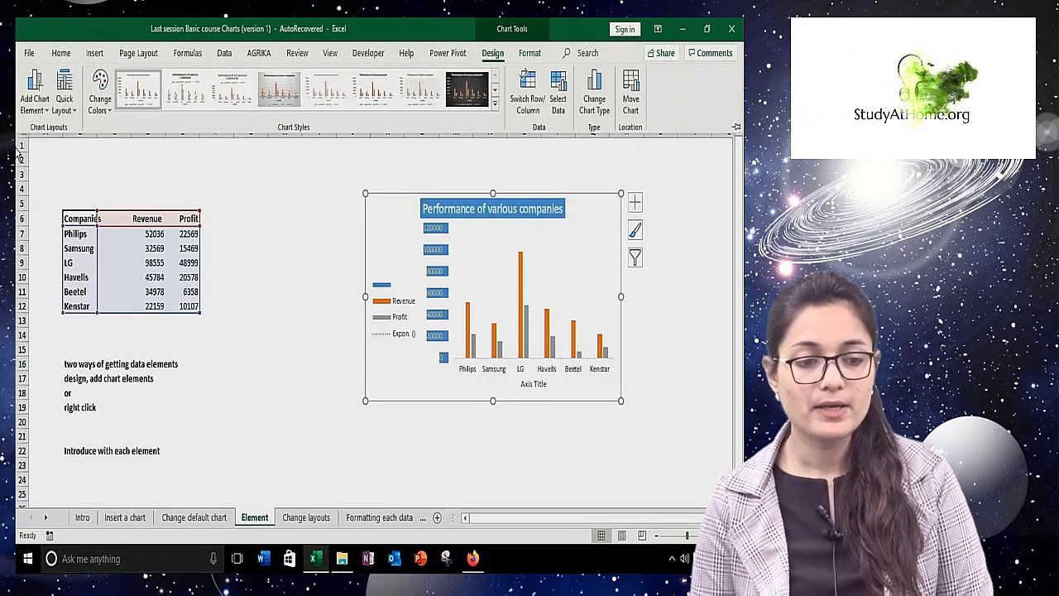
click(35, 117)
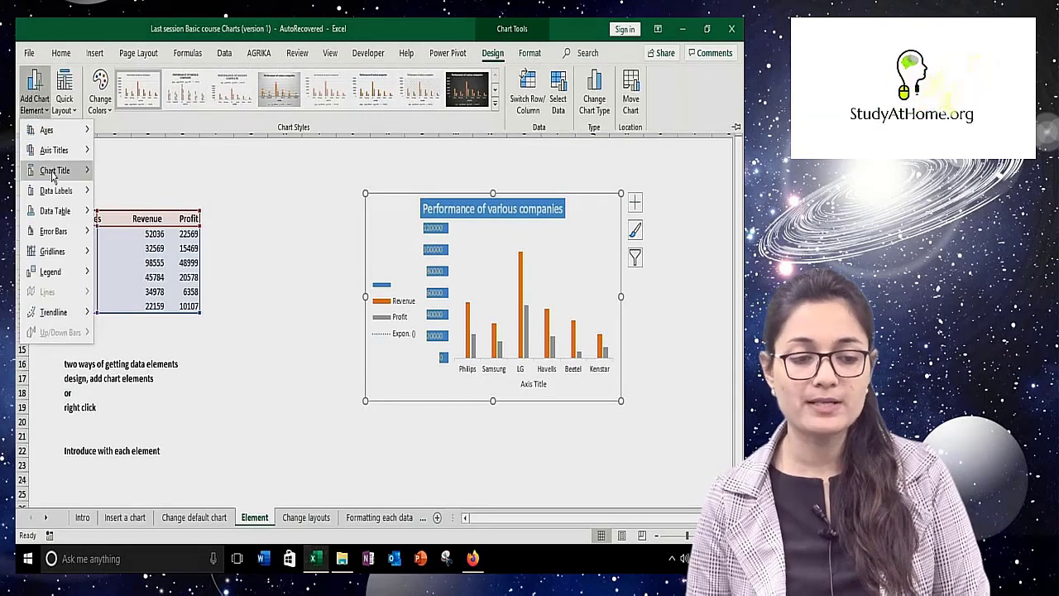
click(594, 243)
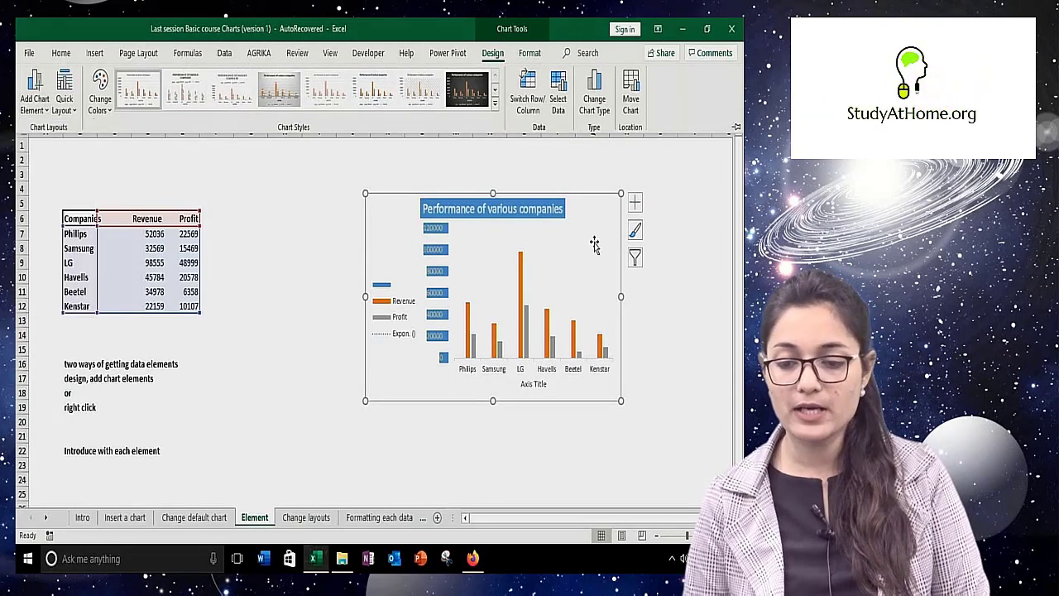
key(ctrl+F1)
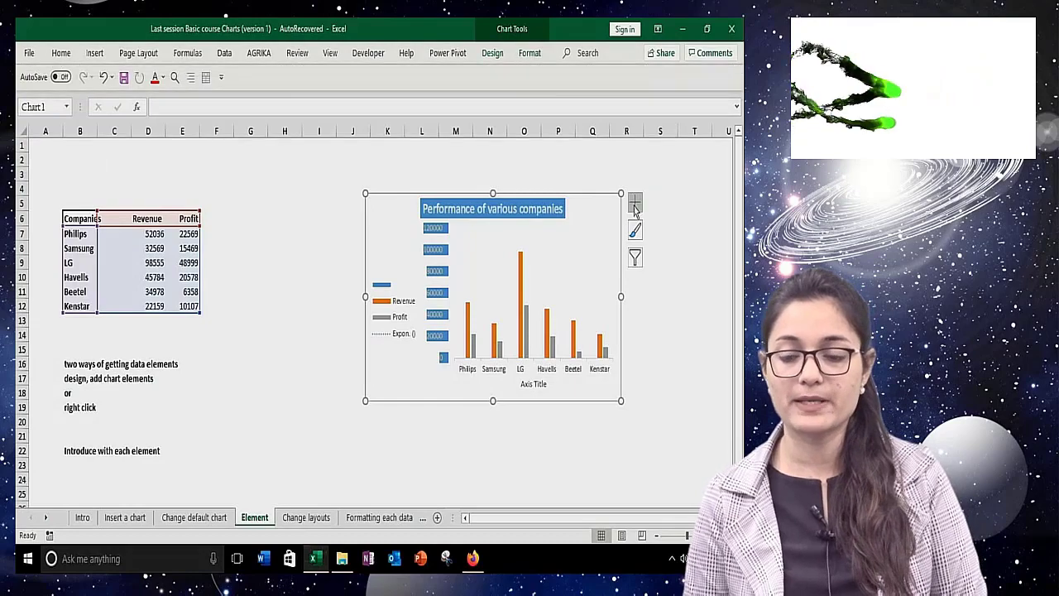